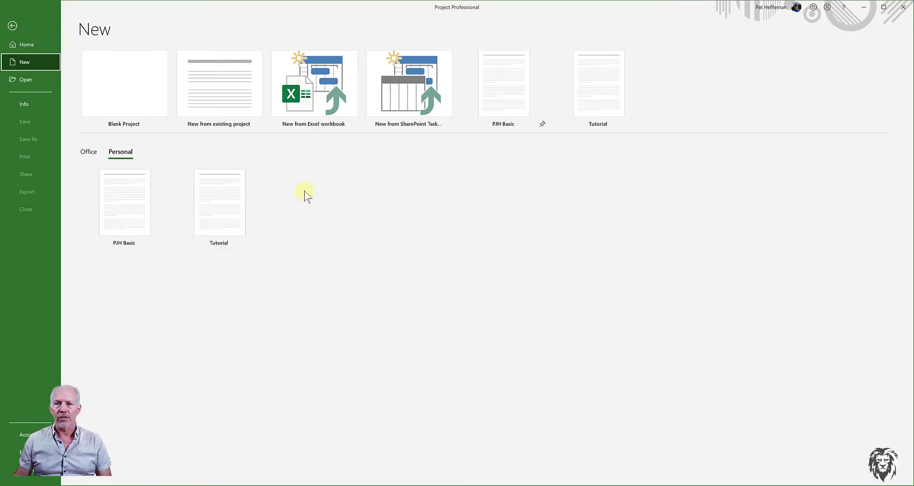
Create Project2 from the personal Tutorial template
left_click(238, 206)
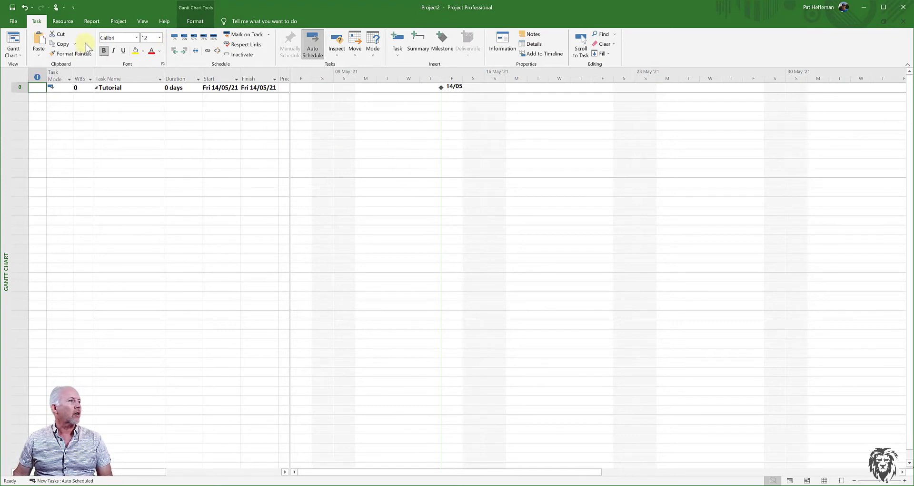
Open Project2's Project Information and check the start 14/05/21 and status date 19/05/21
left_click(119, 21)
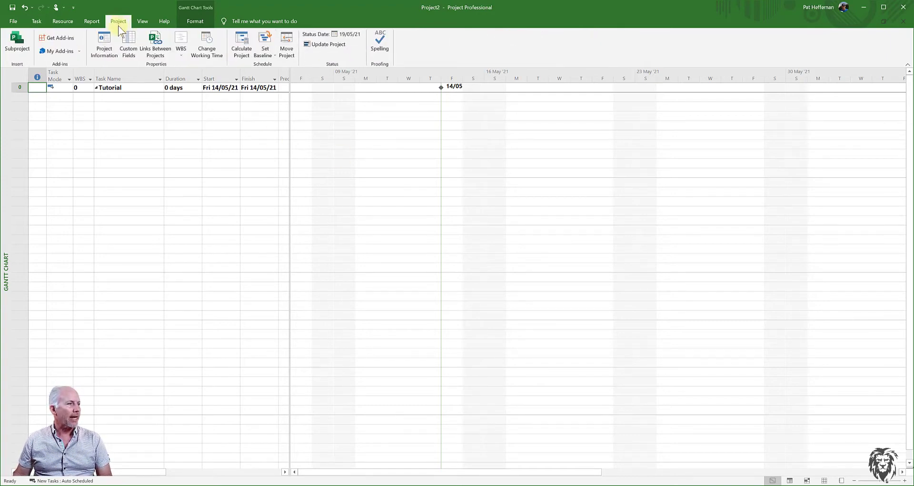
left_click(101, 43)
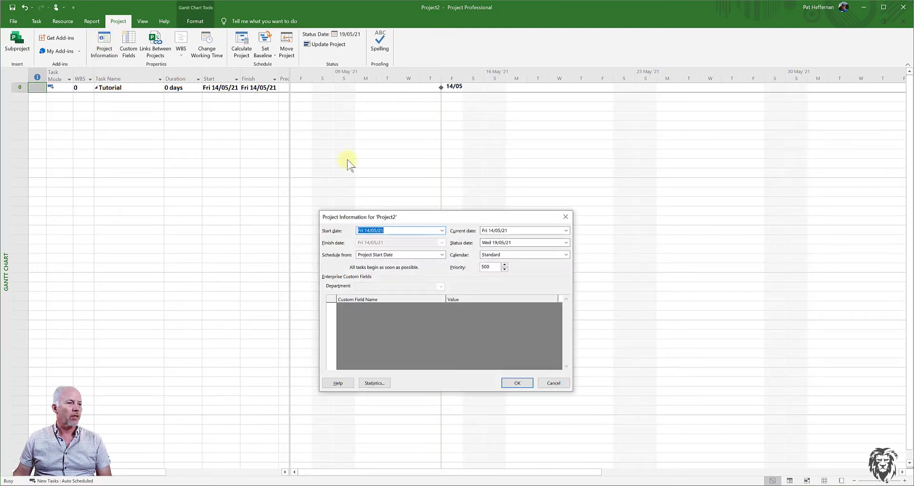
left_click_drag(436, 220, 472, 147)
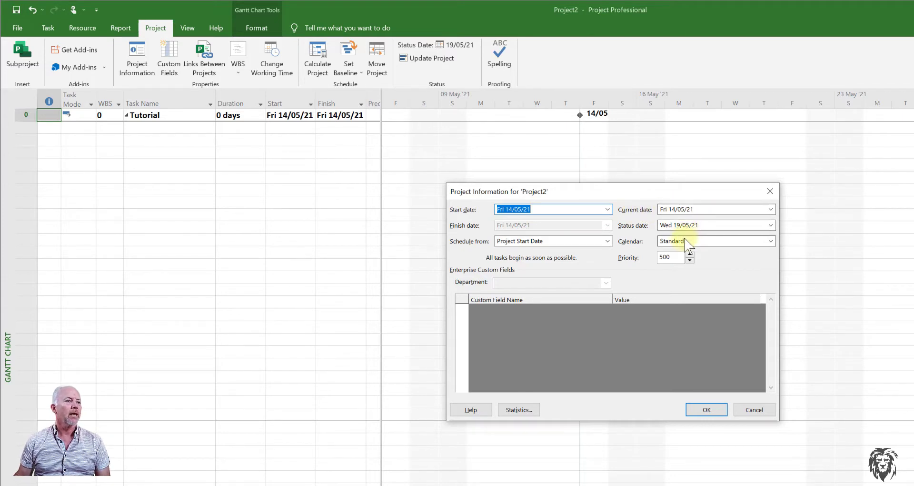
left_click(768, 226)
left_click(767, 227)
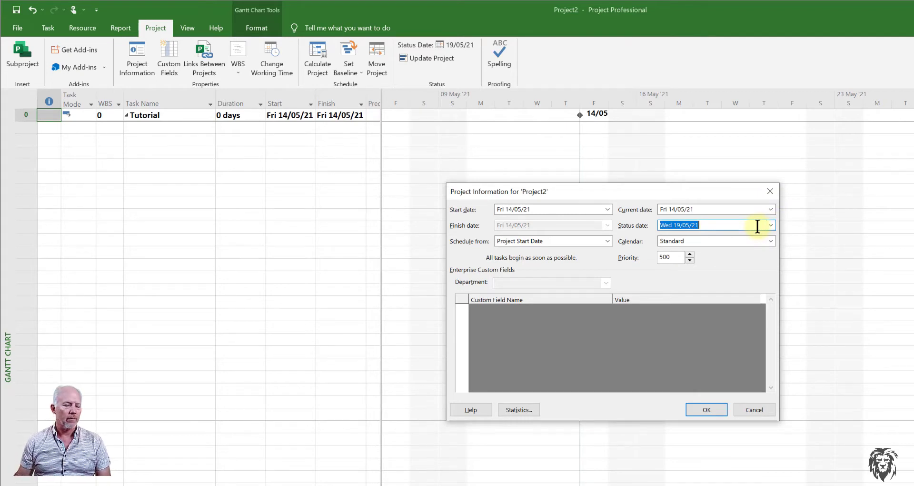
Choose the Standard calendar for Project2 and confirm Project Information
left_click(707, 242)
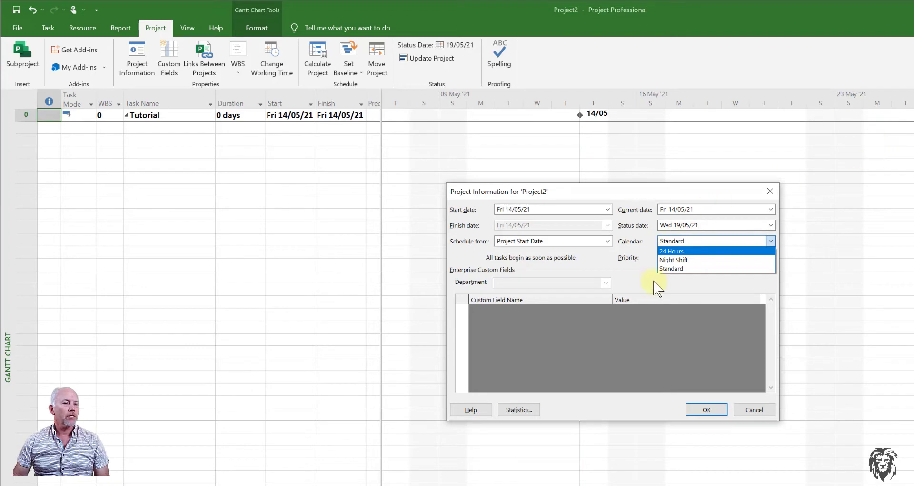
left_click(672, 269)
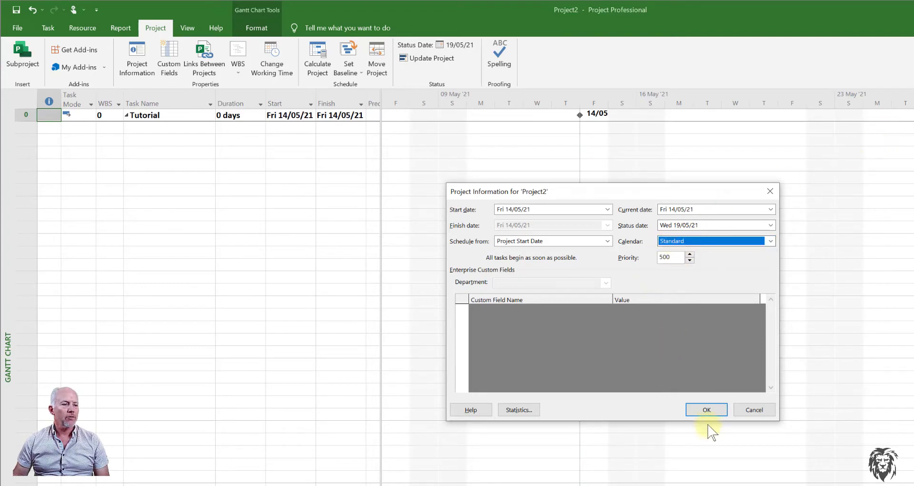
left_click(708, 410)
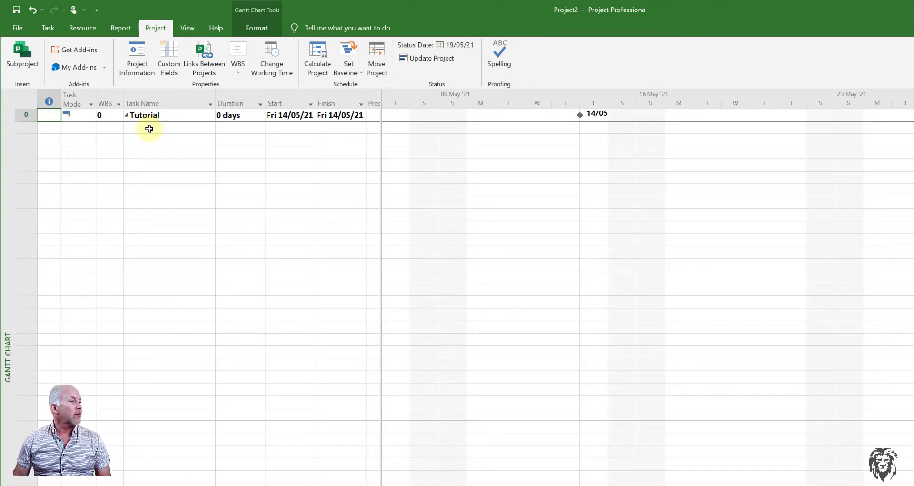
Enter the tasks Planning, Finalize Plan, Demolition and Demolish existing bathroom
left_click(149, 129)
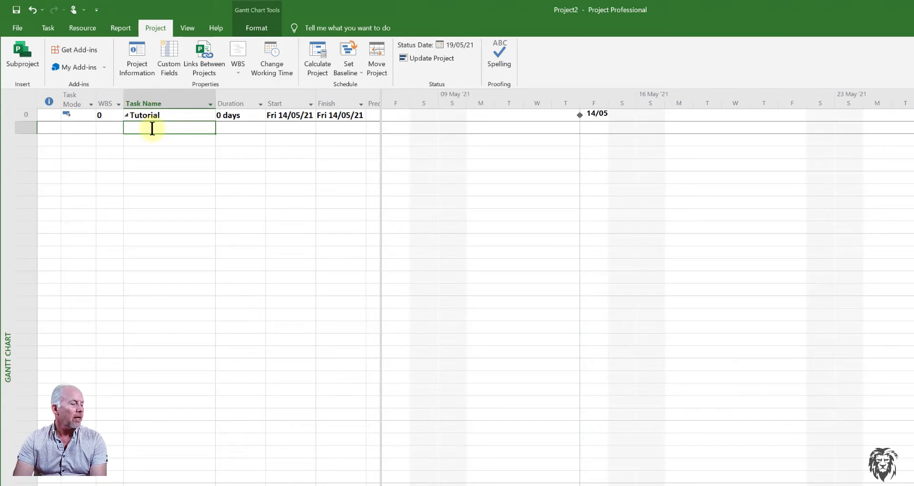
type("Planning")
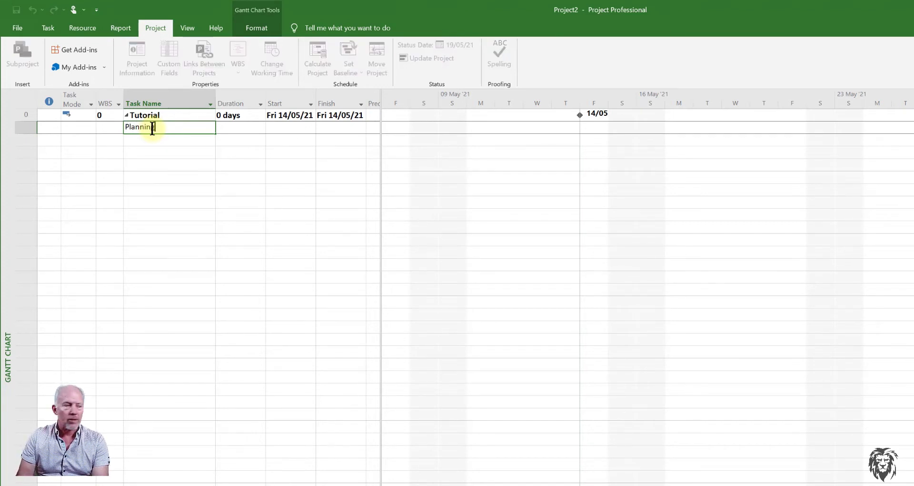
key("Return")
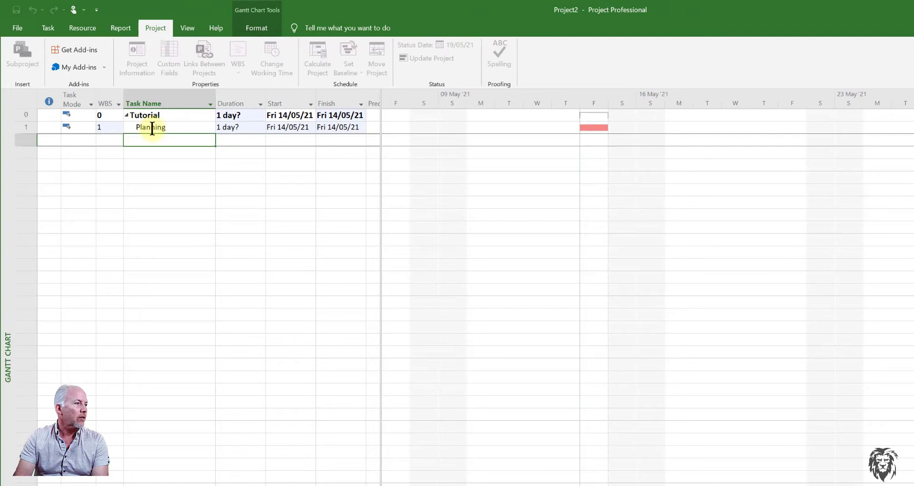
type("F")
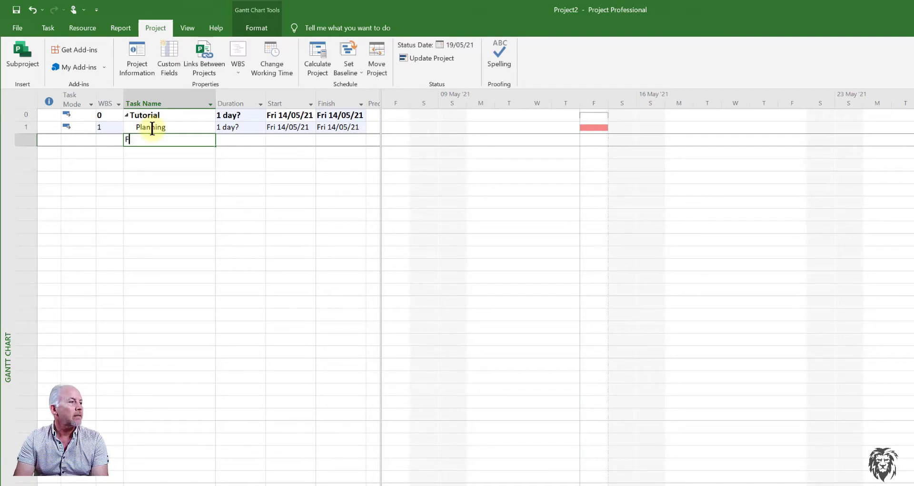
type("inalize Plan")
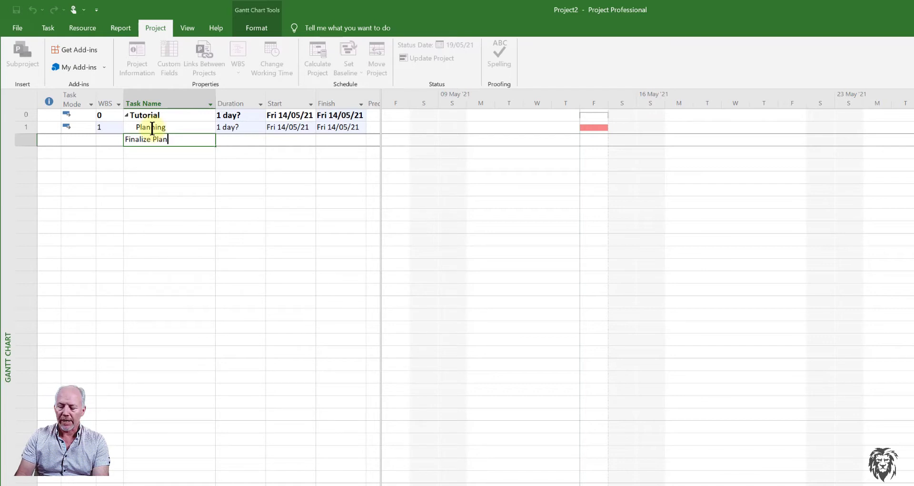
key("Return")
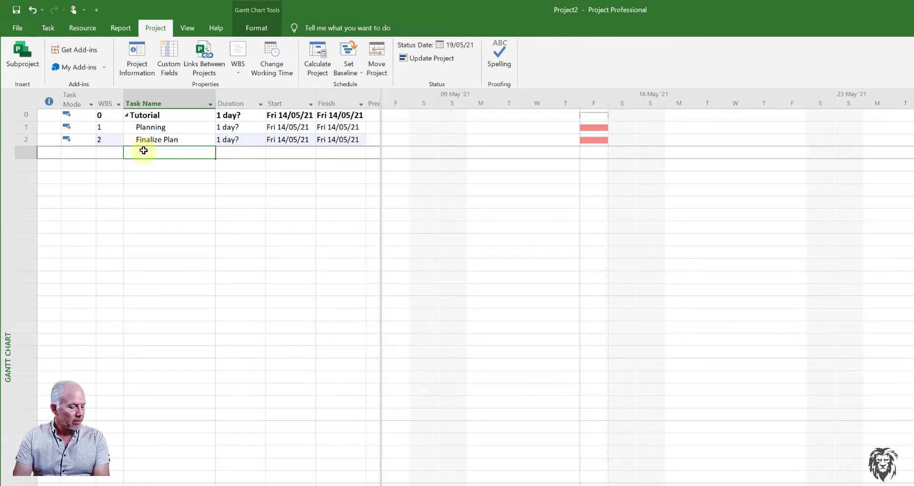
type("Demol")
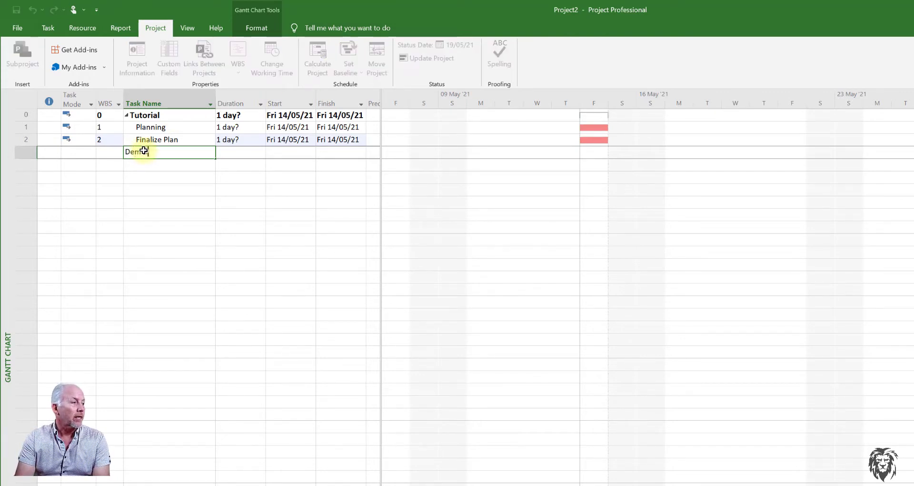
type("ition")
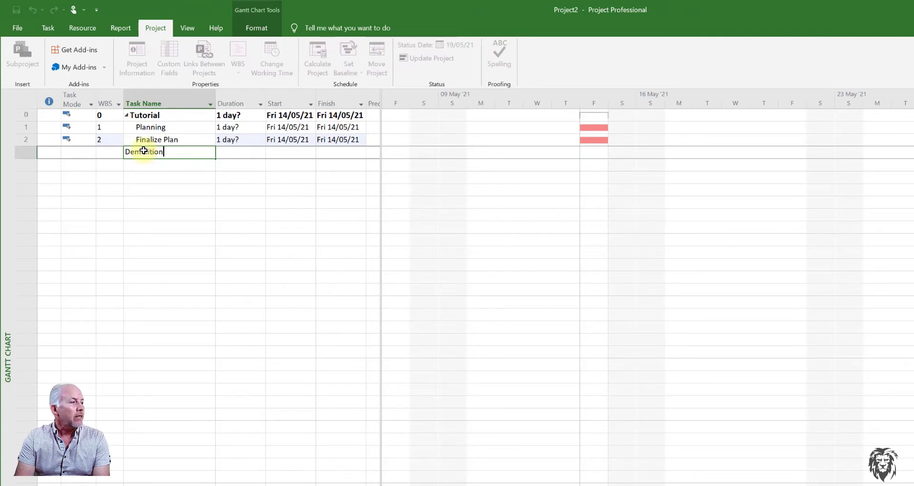
key("Return")
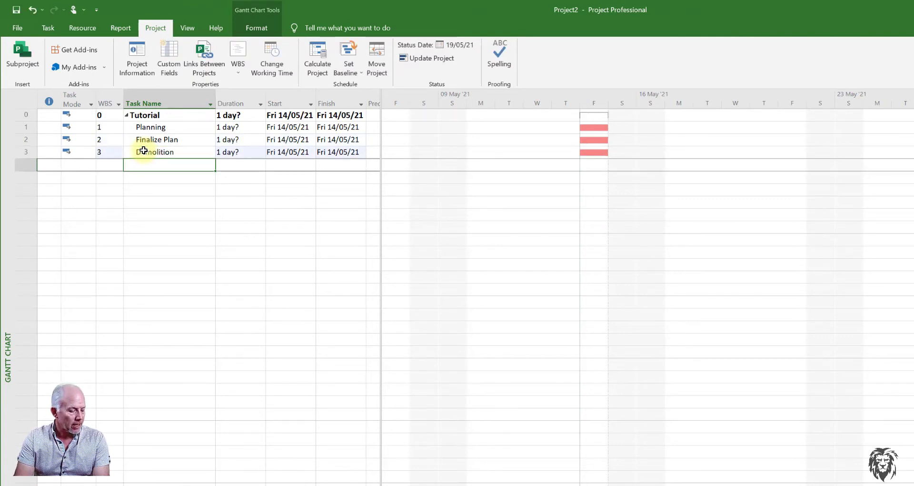
type("Demoli")
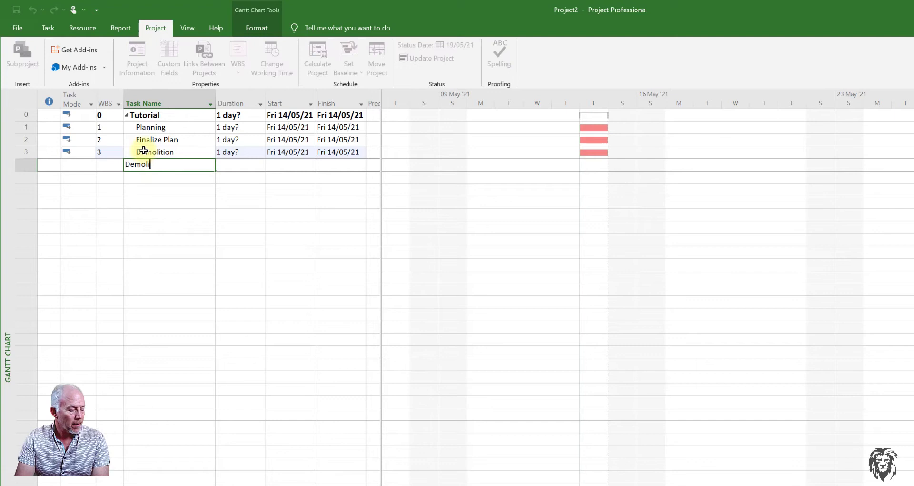
type("sh exis")
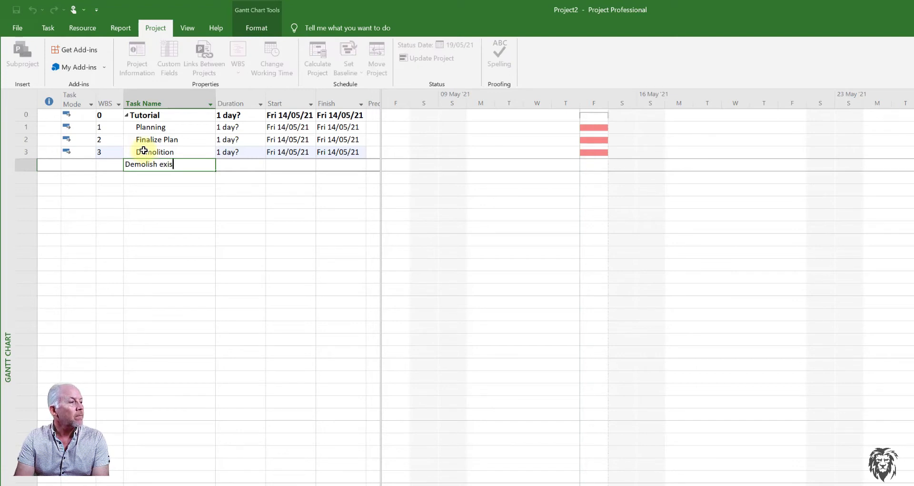
type("ting bathroom")
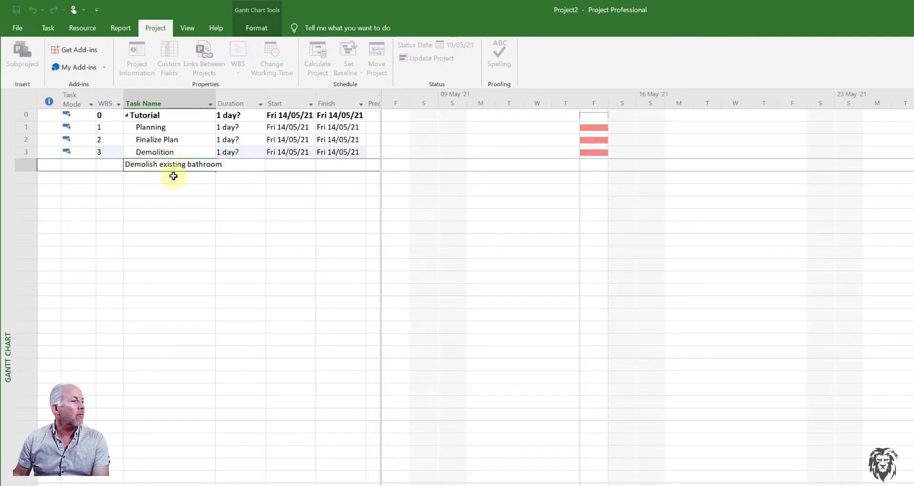
key("Return")
left_click(144, 164)
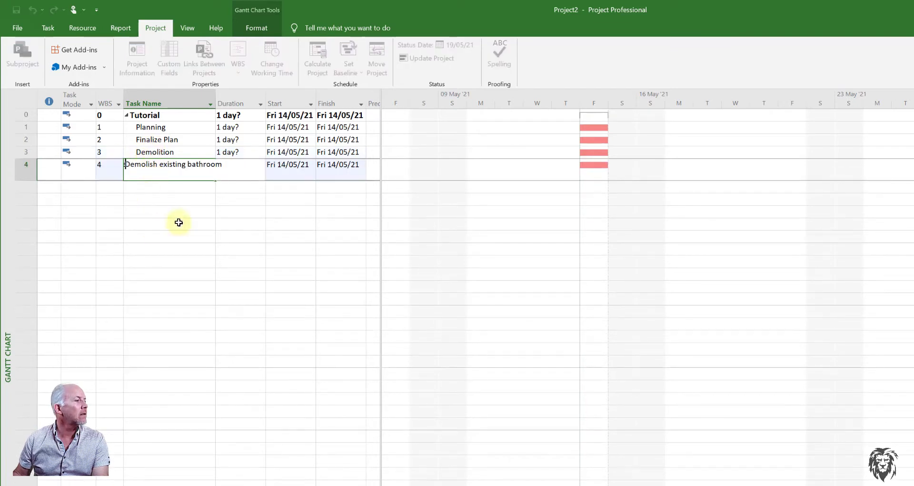
left_click(179, 224)
Add the tasks Rough Construction, Stud Walls and Rough in Plumbing below task 4
left_click(160, 193)
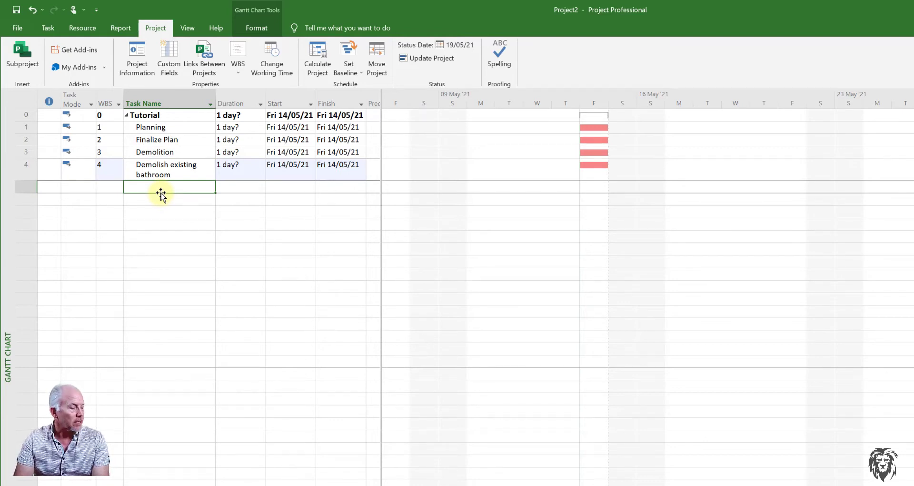
type("Rough ")
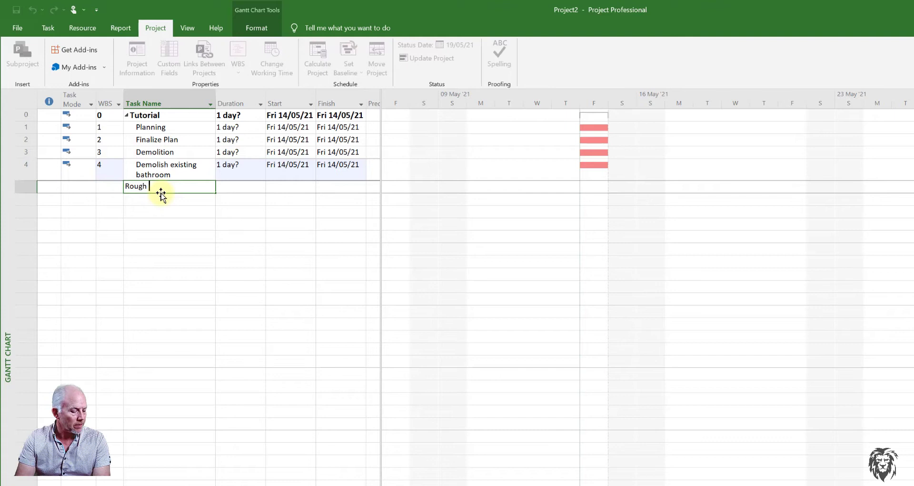
type("Construction")
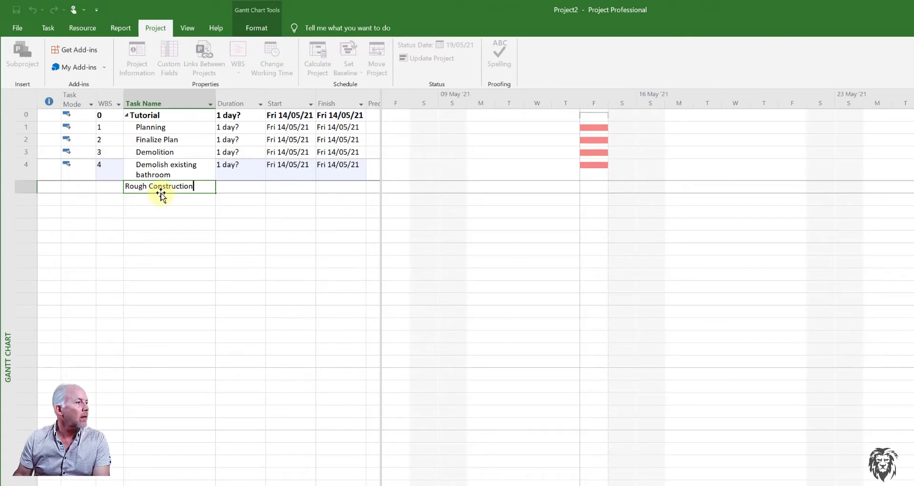
key("Return")
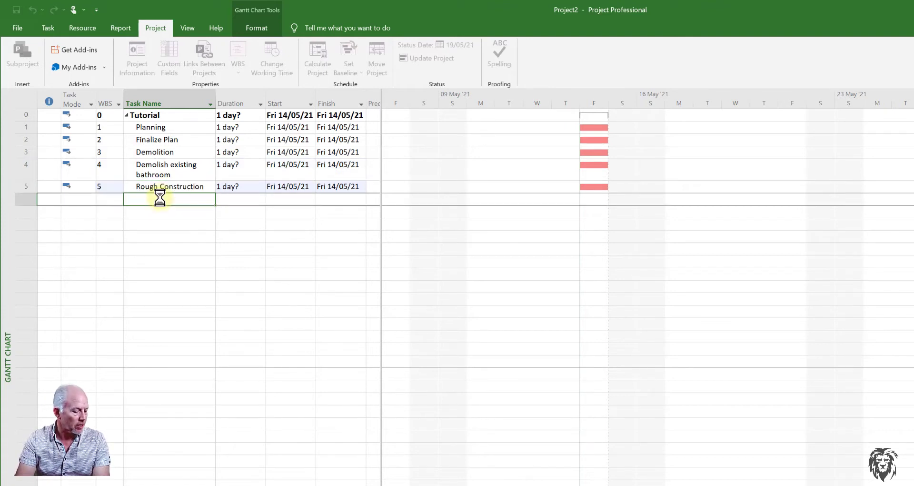
type("Stud W")
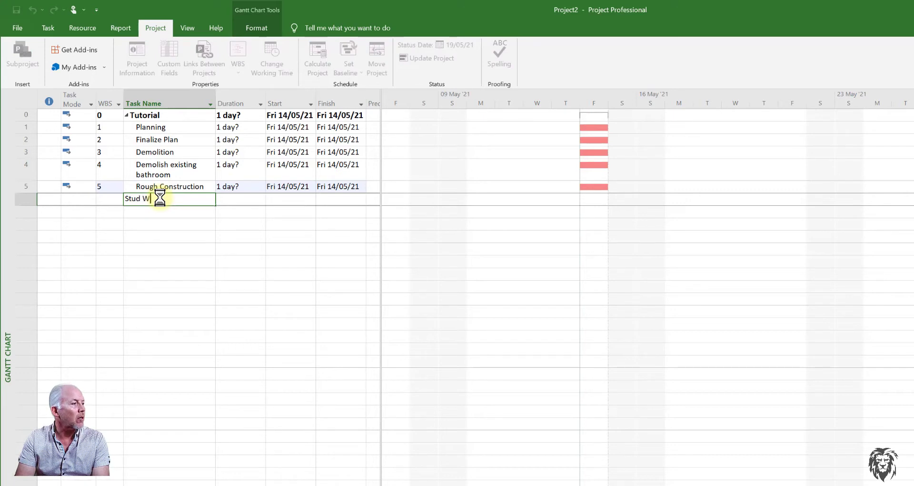
type("alls")
key("Return")
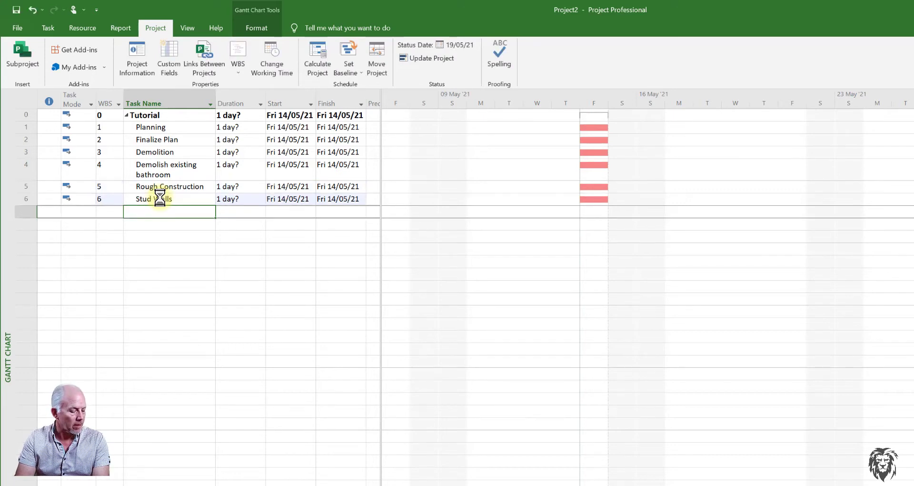
type("Rough in ")
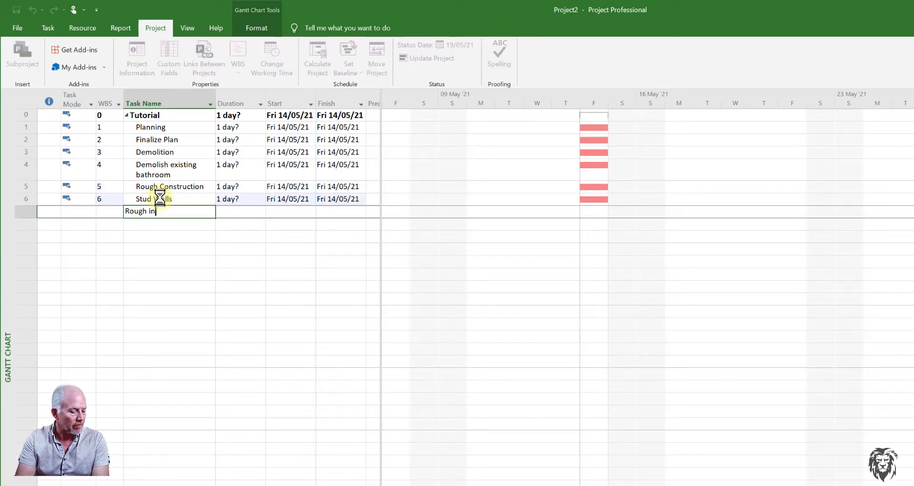
type("Plumbing")
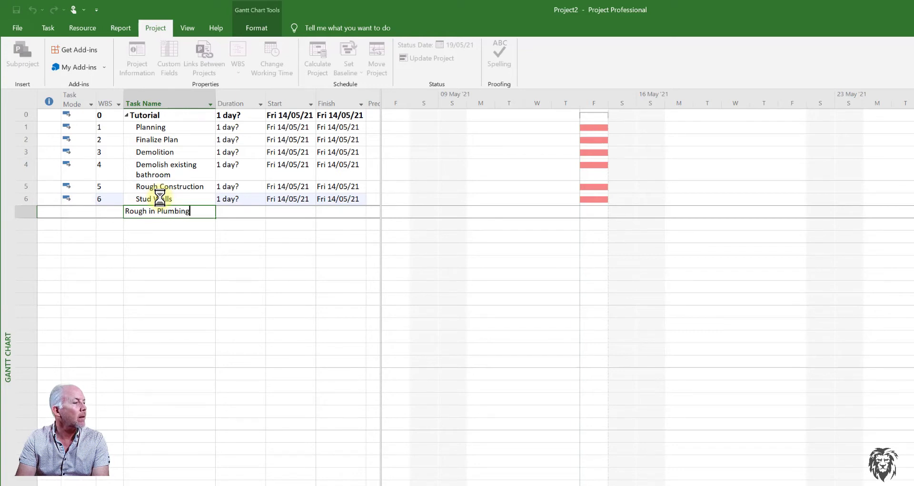
key("Return")
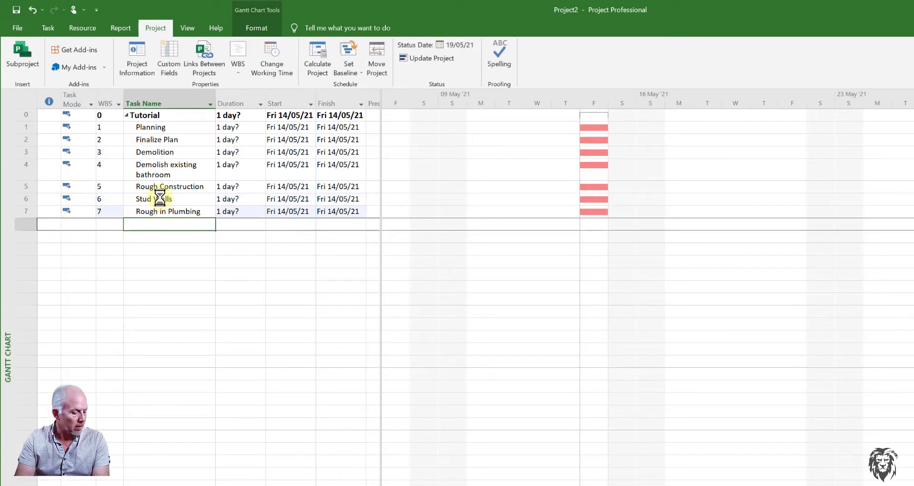
Add the tasks Rough in Electrical, Rough in HVAC and Utilities Inspections
type("Rough in el")
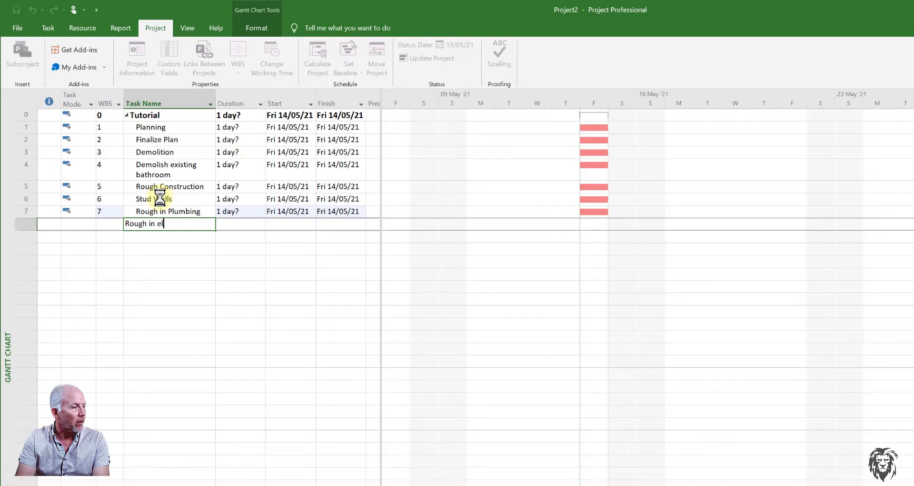
type("e")
key("BackSpace")
key("BackSpace")
key("BackSpace")
type("Elect")
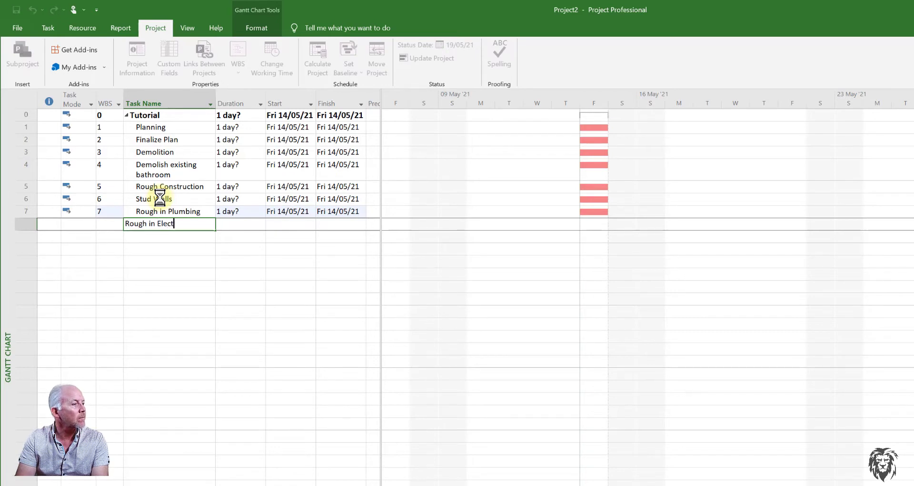
type("rica")
key("BackSpace")
key("BackSpace")
key("BackSpace")
key("BackSpace")
type("ric")
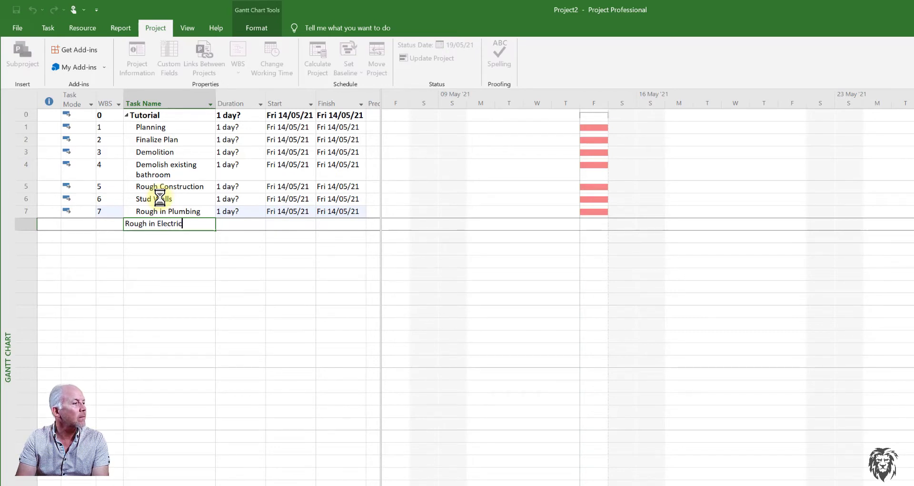
type("al")
key("Return")
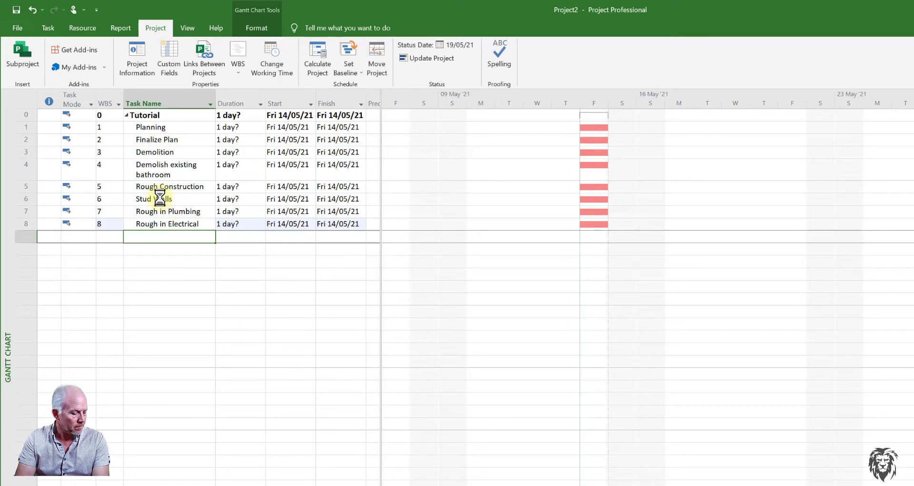
type("Rough in ")
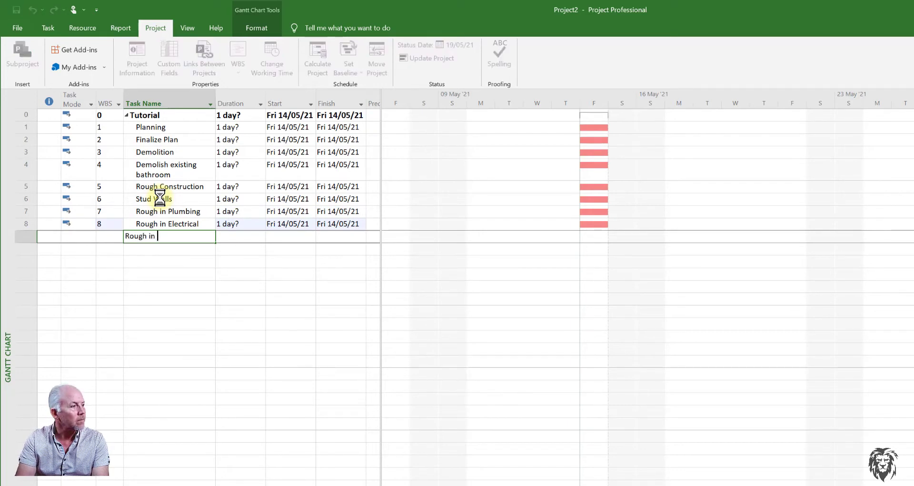
type("HVAC")
key("Return")
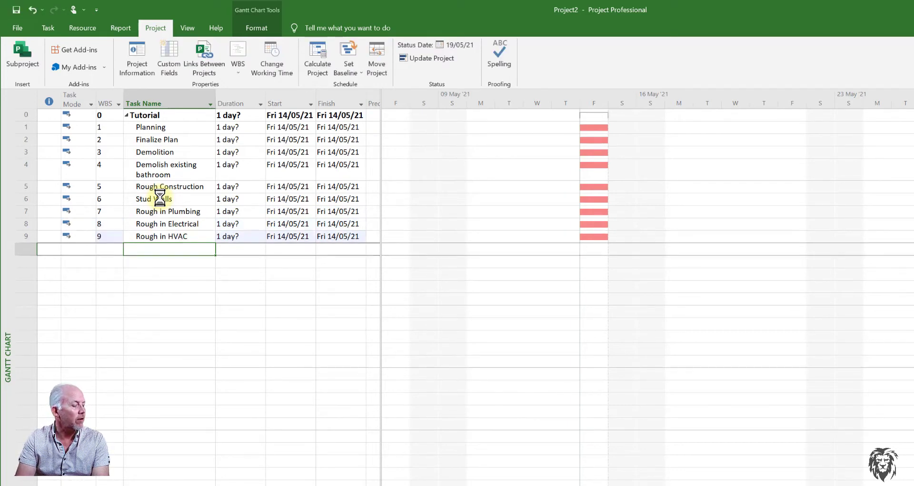
type("Util")
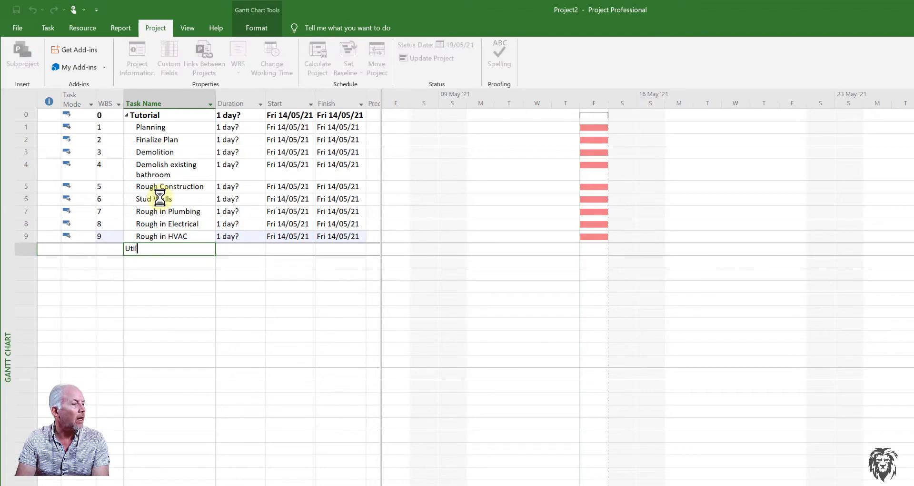
type("ities Inspe")
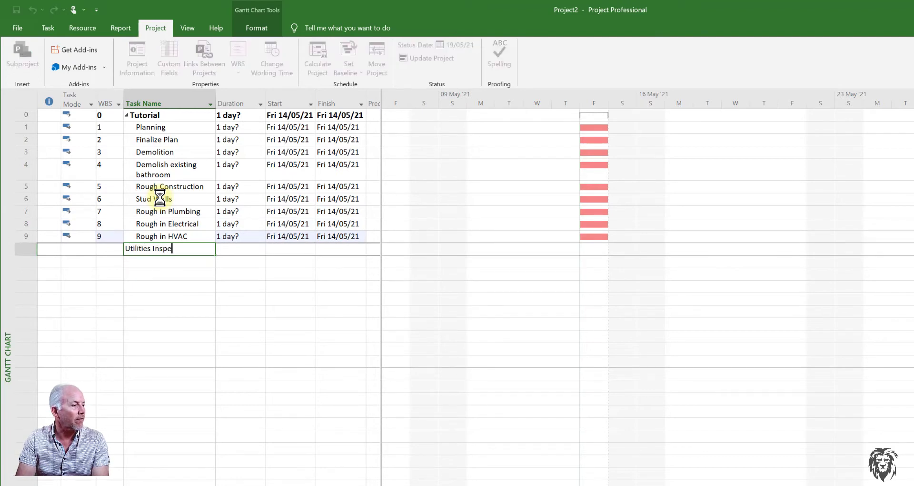
type("ctions")
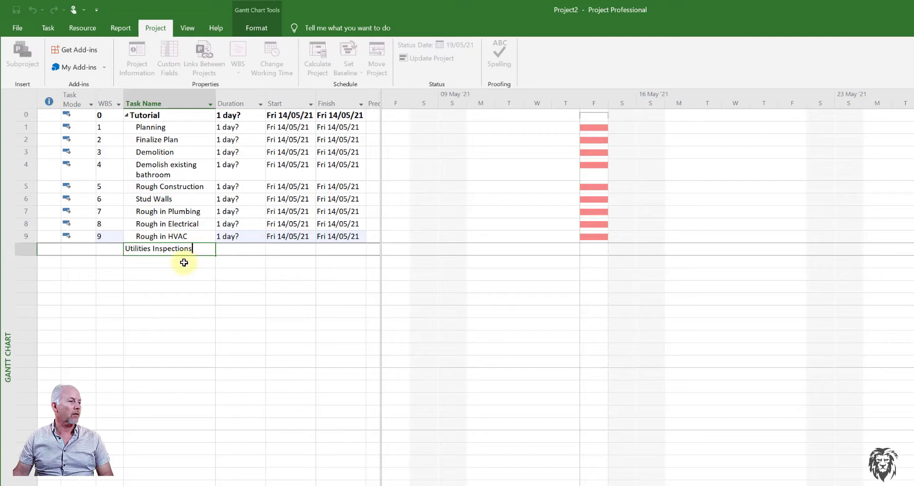
key("Return")
key("Return")
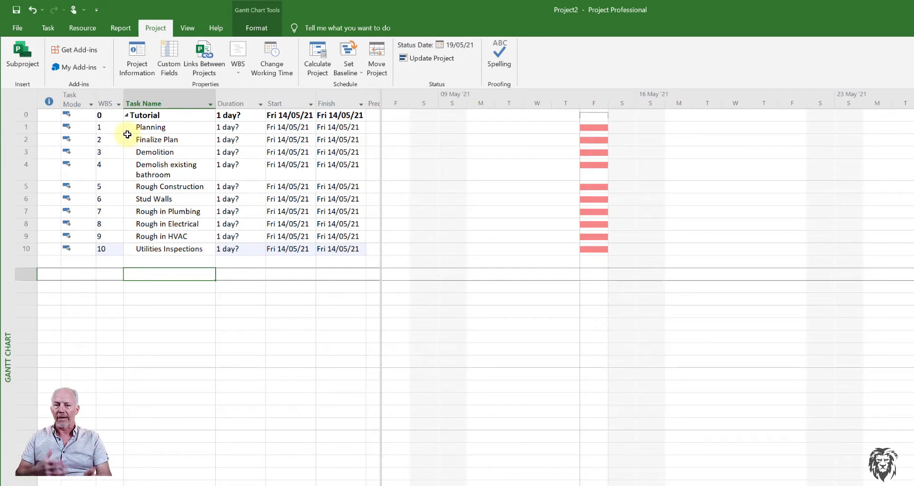
left_click(178, 139)
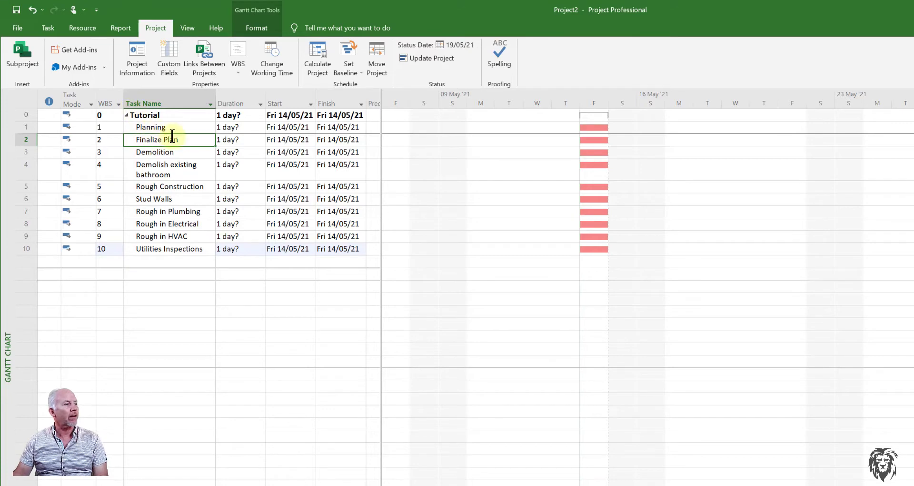
Indent Finalize Plan, Demolish existing bathroom, and Stud Walls through Utilities Inspections as subtasks
left_click(47, 28)
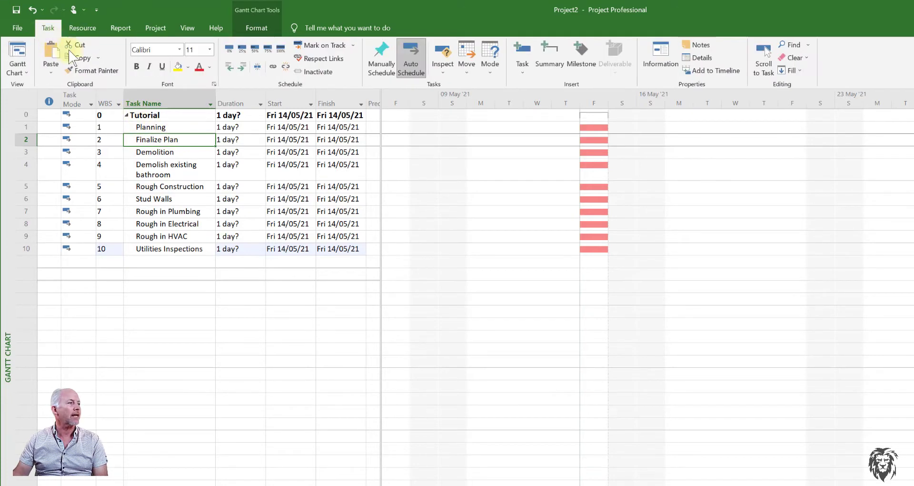
left_click(242, 68)
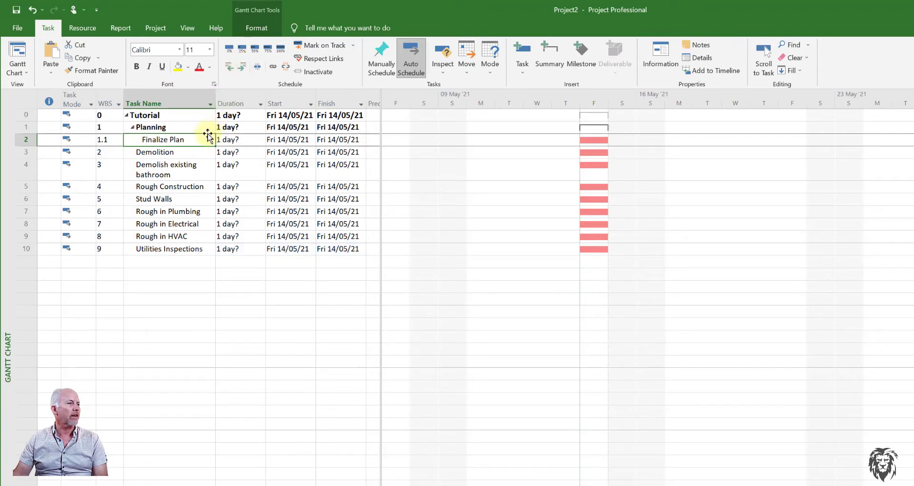
left_click(145, 165)
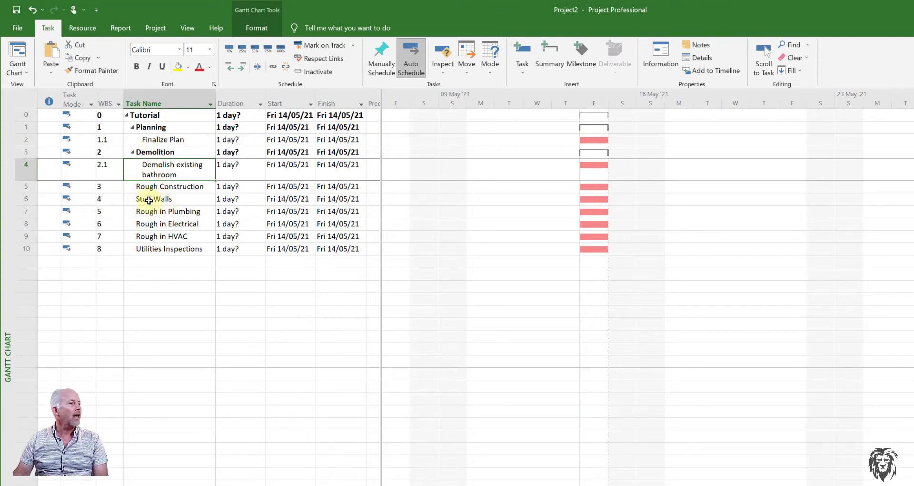
left_click_drag(149, 200, 146, 243)
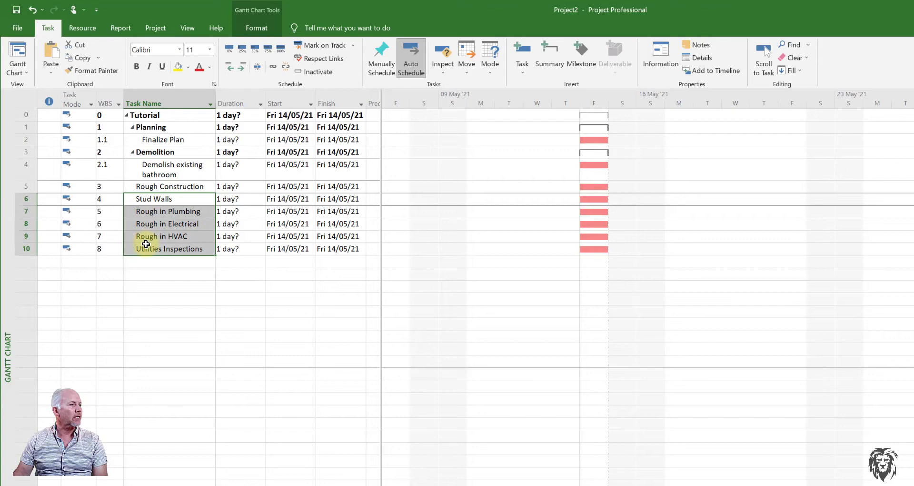
left_click(242, 66)
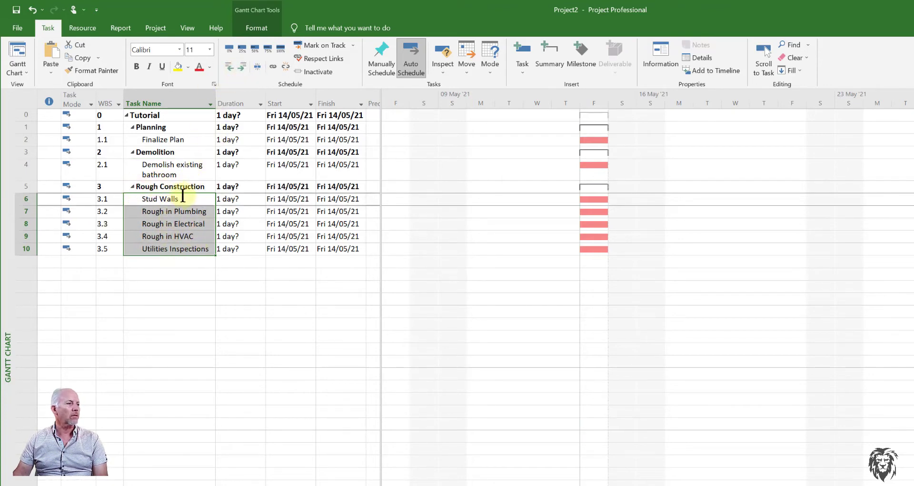
left_click(191, 286)
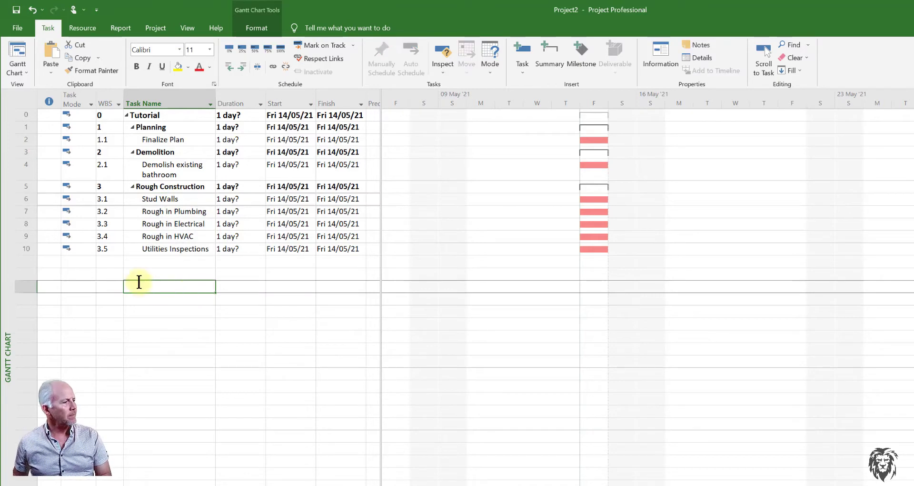
Select the first empty Task Name row below Utilities Inspections
left_click(156, 263)
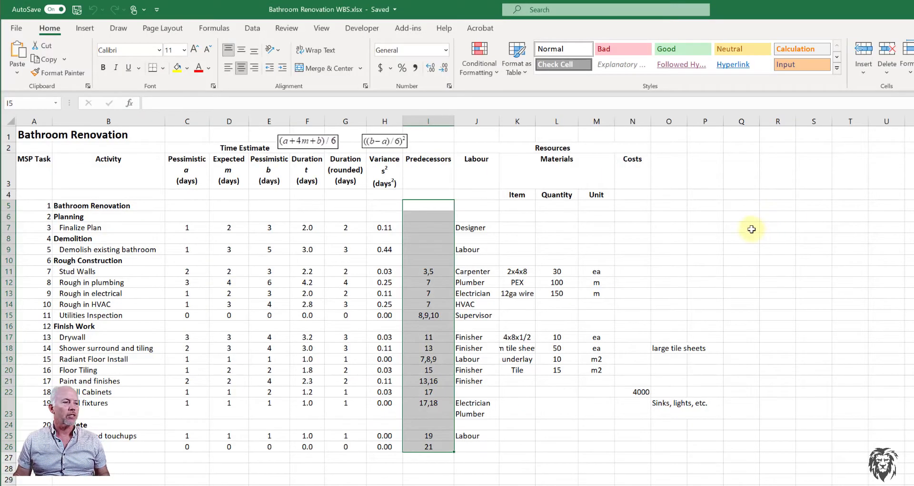
Inspect the Time Estimate and Variance columns in the WBS workbook
left_click(752, 229)
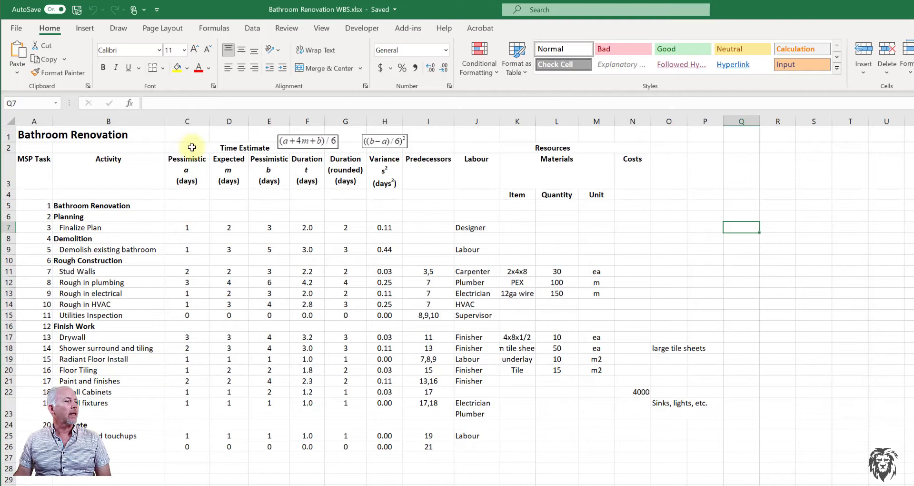
left_click_drag(187, 166, 334, 169)
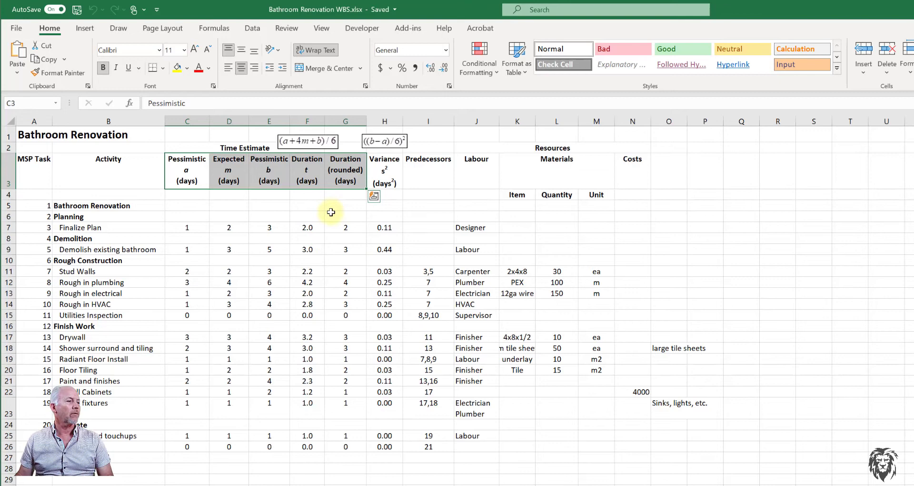
left_click(336, 198)
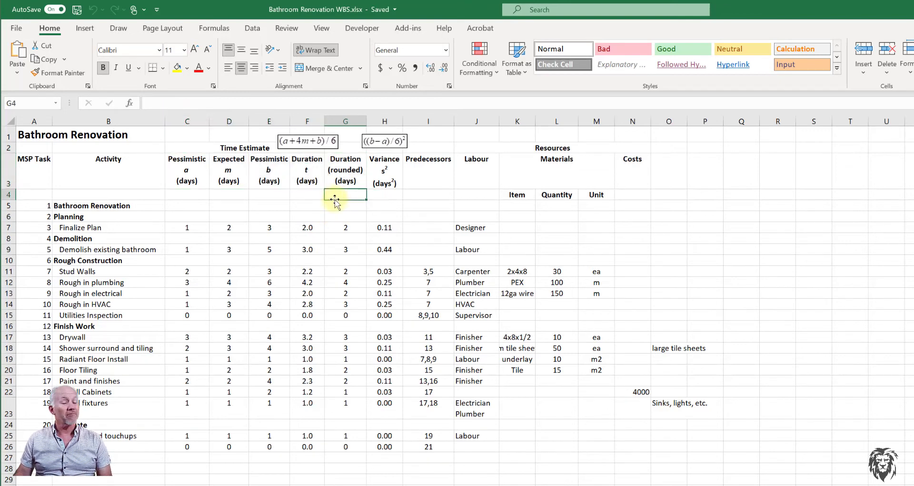
left_click(378, 181)
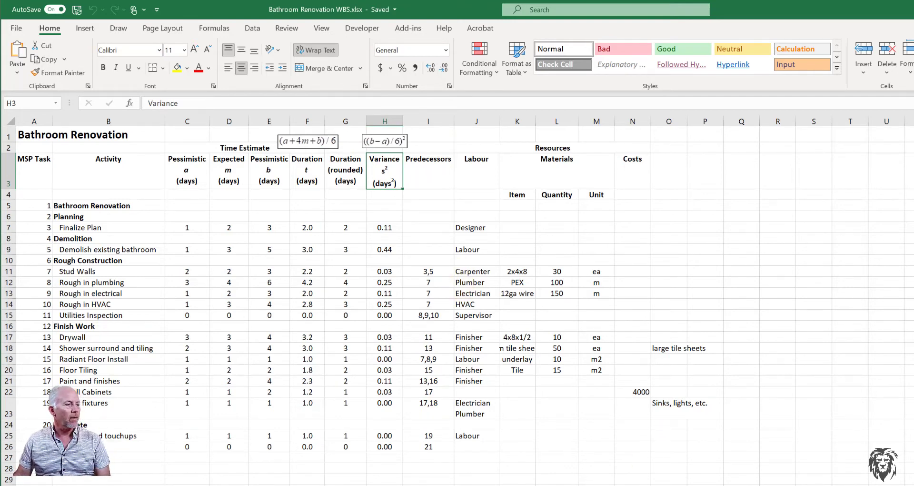
key("ctrl+End")
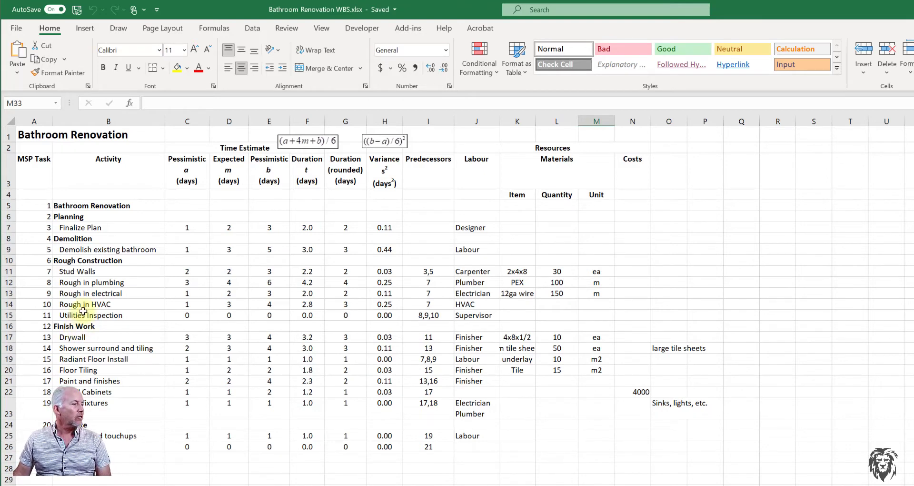
Copy the Finish Work through Complete activity names in column B and return to Project
left_click_drag(78, 326, 85, 447)
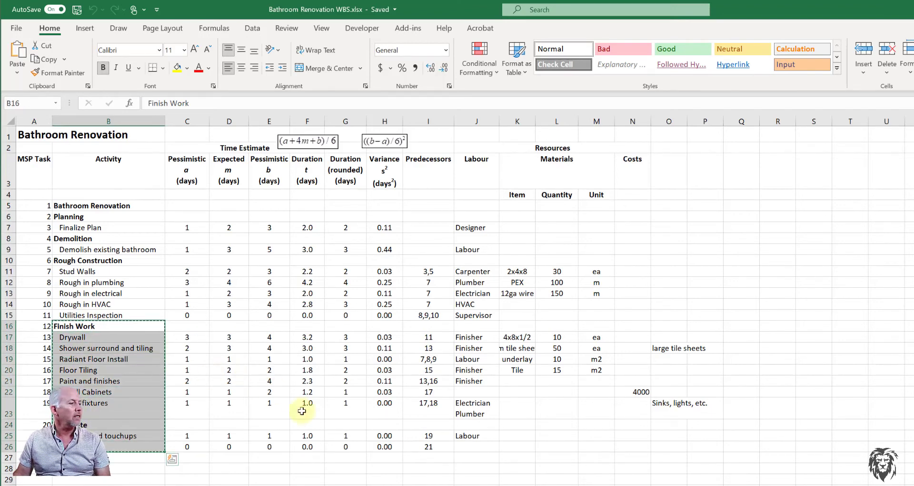
key("ctrl+c")
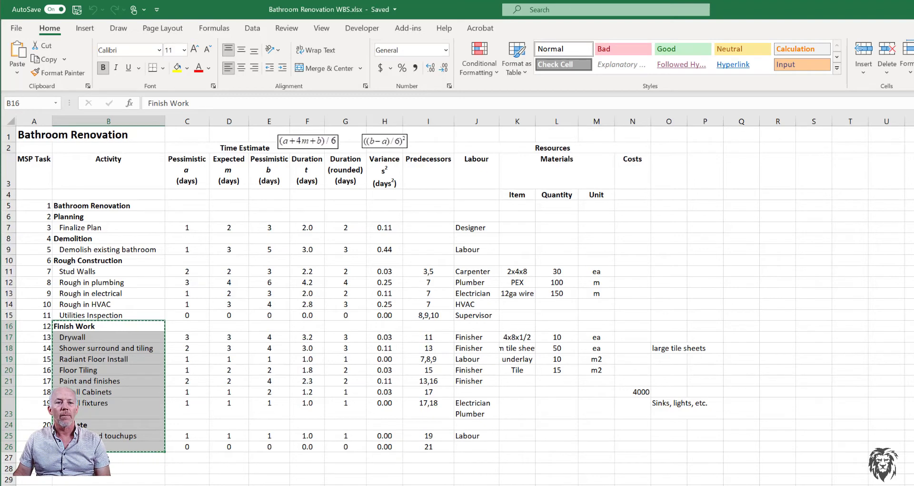
key("alt+Tab")
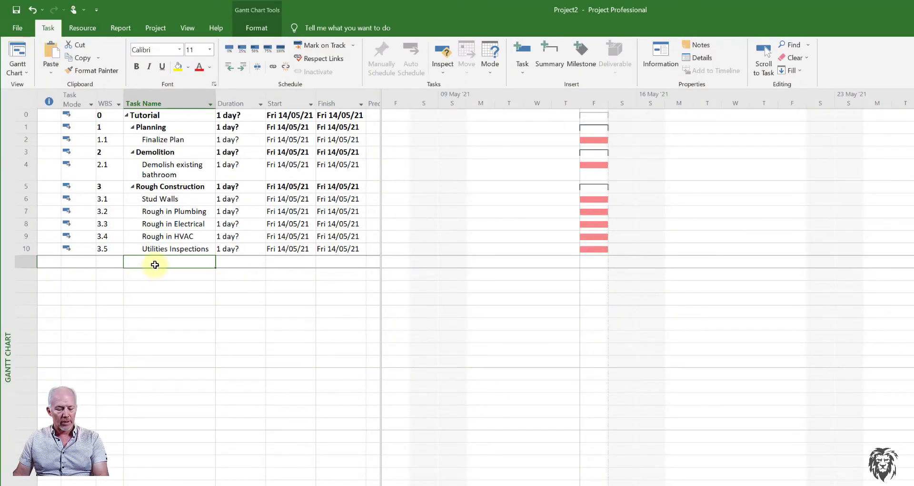
Paste the activities, nesting Drywall–Install fixtures under Finish Work and the last two under Complete
key("ctrl+v")
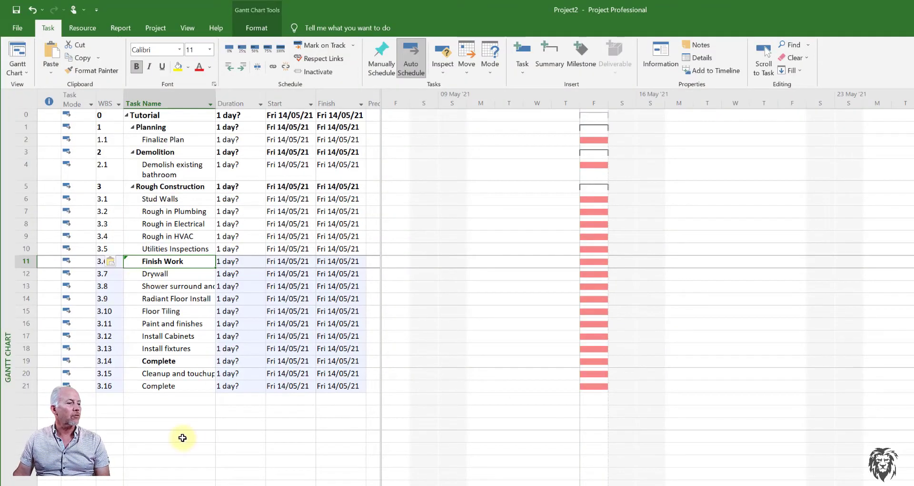
left_click(181, 436)
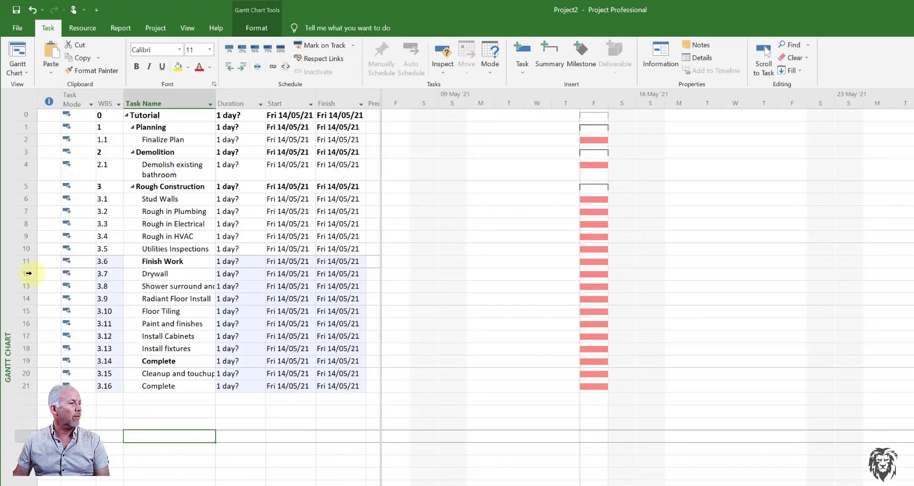
left_click_drag(25, 273, 25, 346)
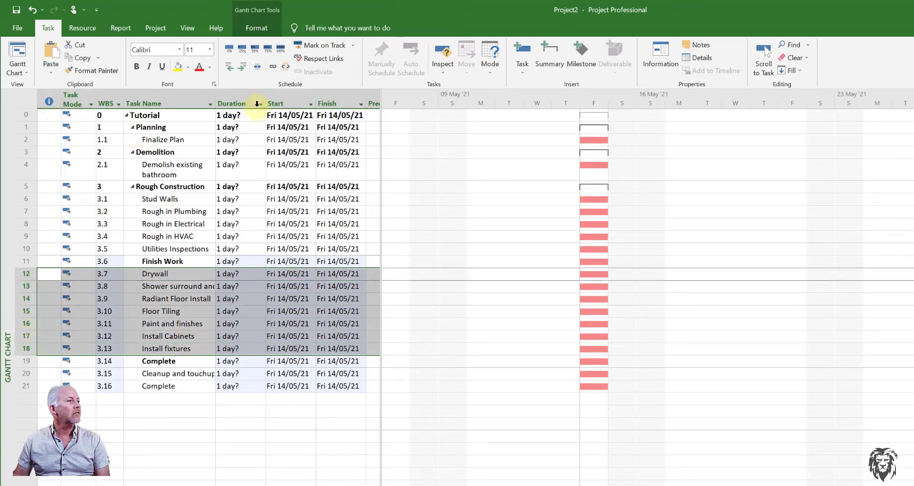
left_click(242, 67)
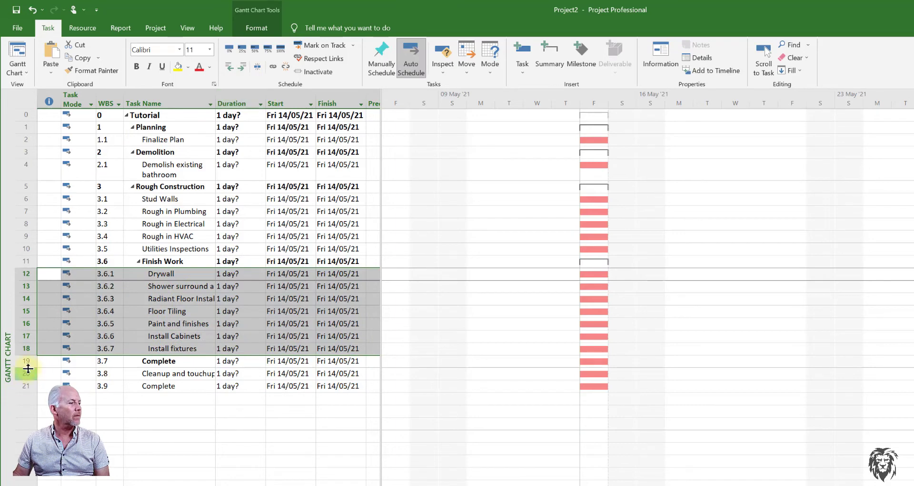
left_click_drag(28, 374, 24, 386)
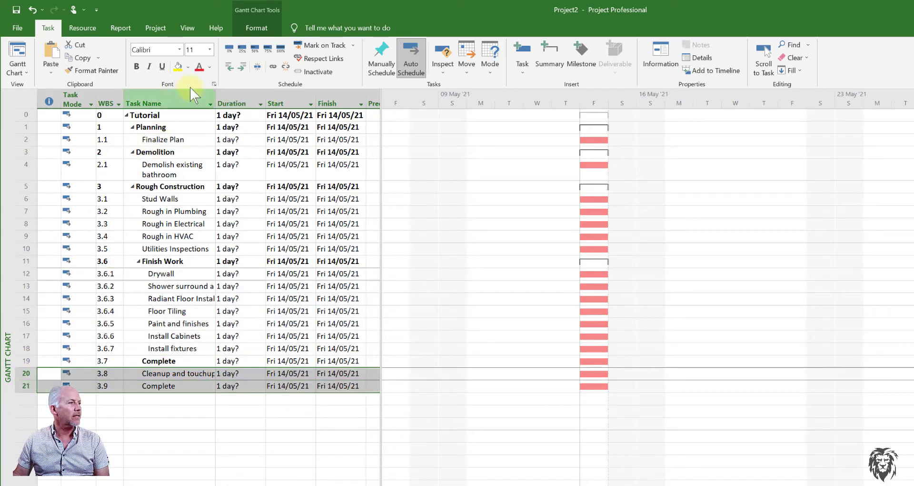
left_click(243, 66)
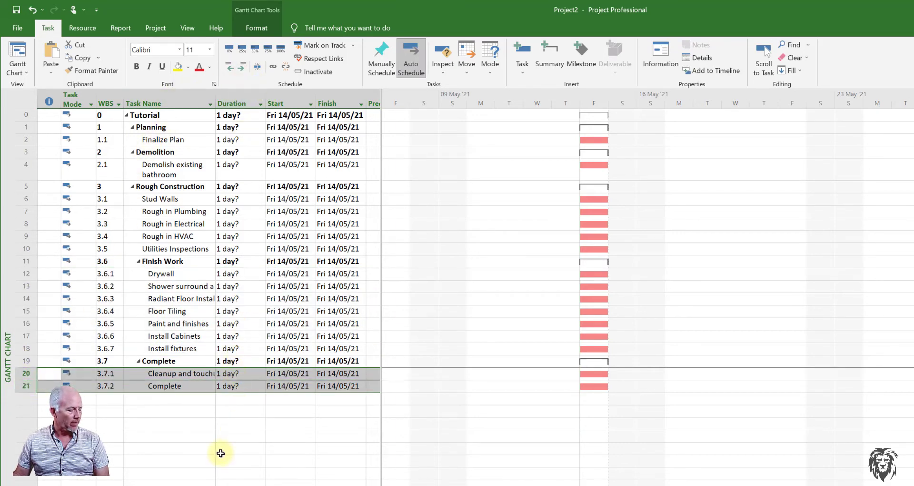
left_click(167, 448)
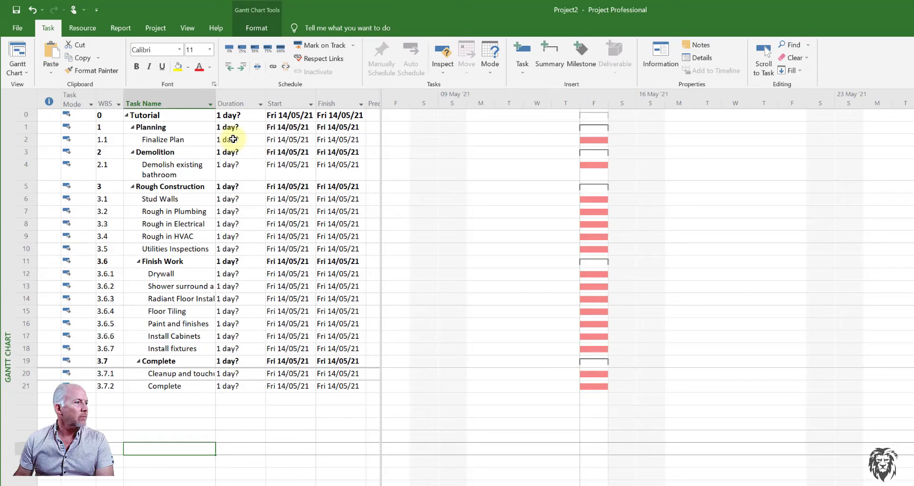
Enter 1 as Finalize Plan's duration so it reads 1 day, not 1 day?
left_click(233, 139)
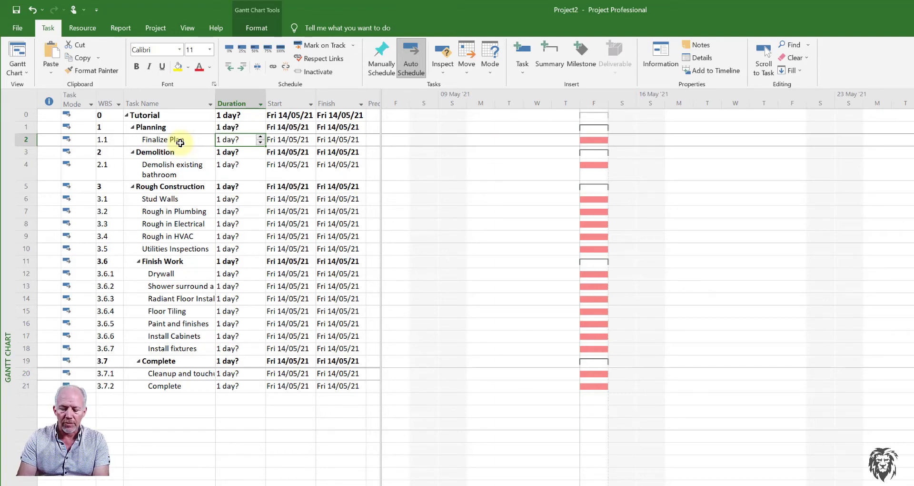
type("1")
key("Return")
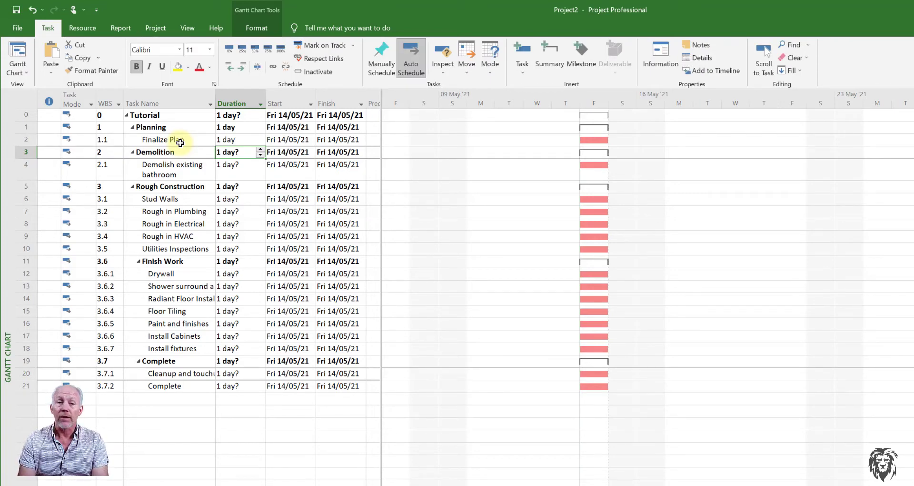
left_click(231, 140)
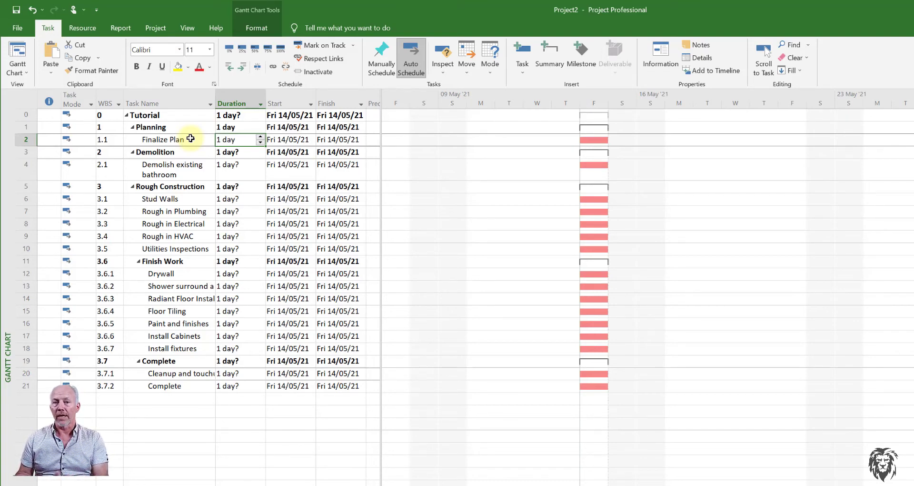
Try 4 hrs and then 8 hrs as Finalize Plan's duration
left_click(235, 139)
key("BackSpace")
key("BackSpace")
key("BackSpace")
key("BackSpace")
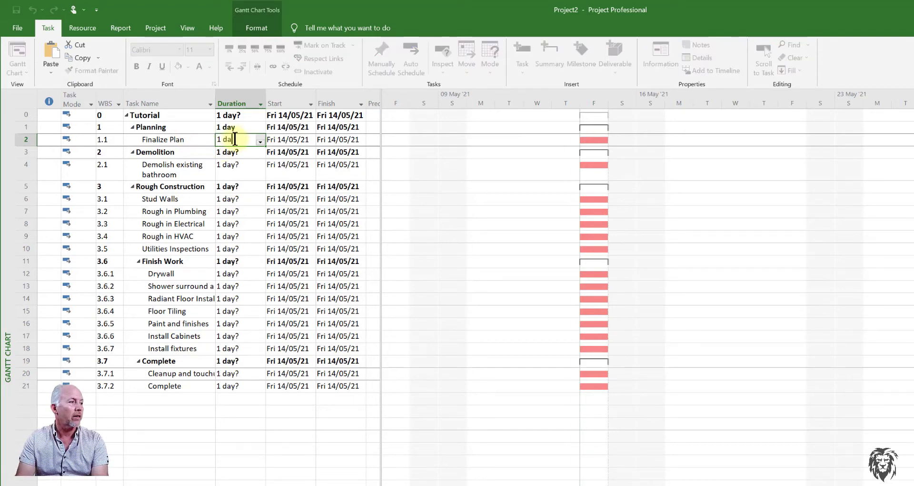
key("BackSpace")
type("4 hrs")
key("Return")
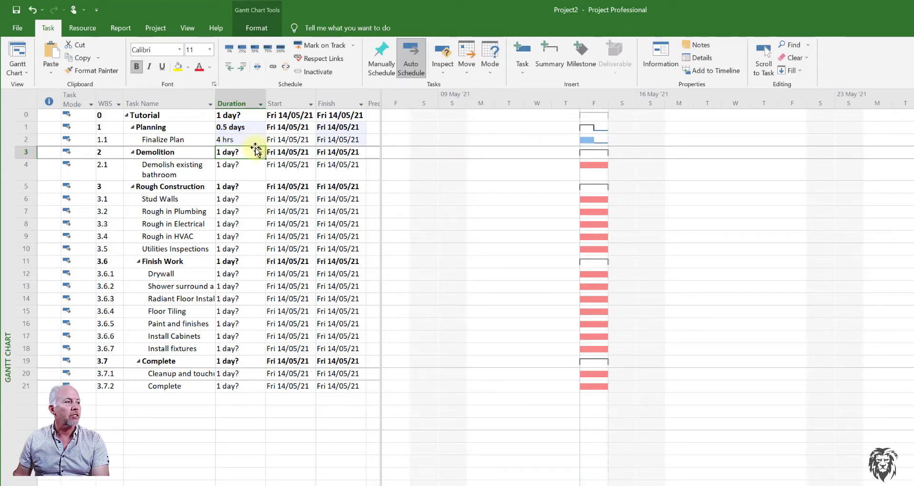
left_click(240, 140)
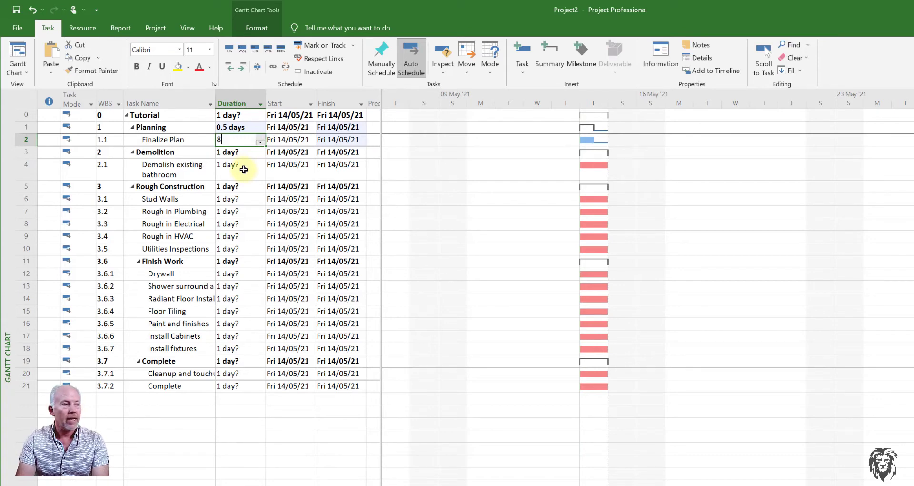
type("8 hrs")
key("Return")
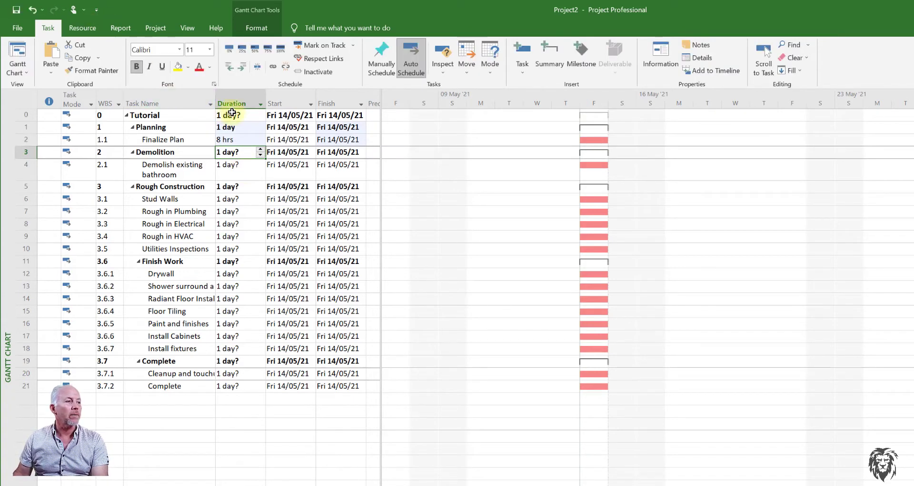
Set Finalize Plan's duration to 1 wk so Planning spans 5 days
left_click(234, 140)
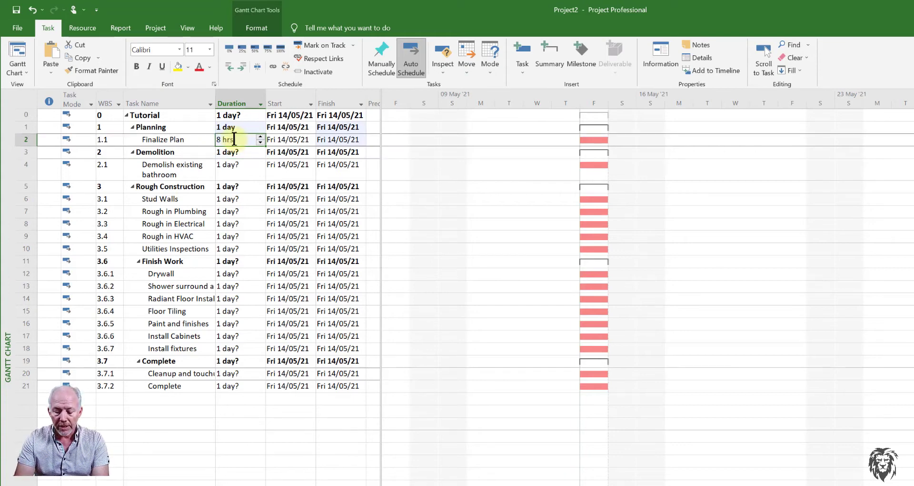
type("1 wk")
key("Return")
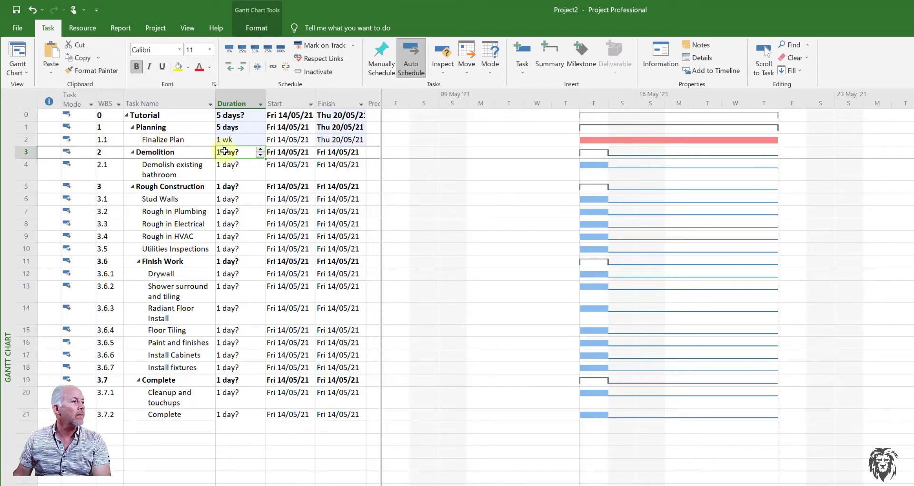
left_click(237, 140)
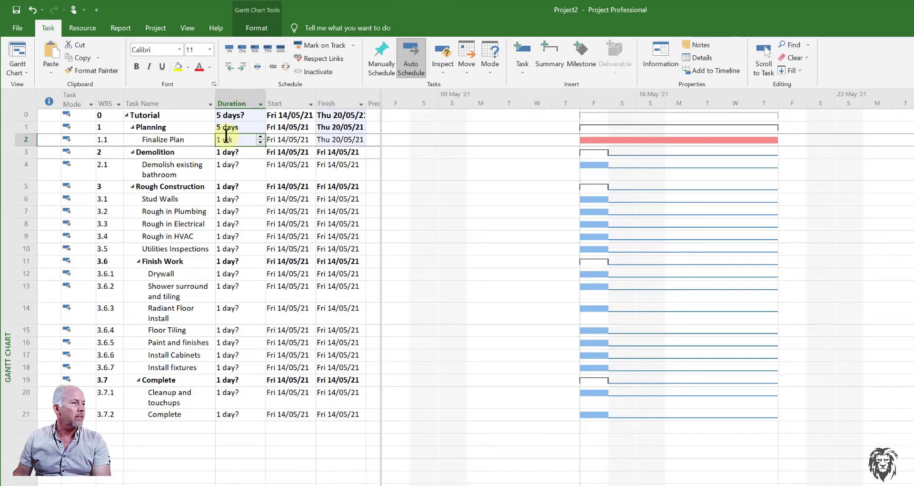
key("shift+Left")
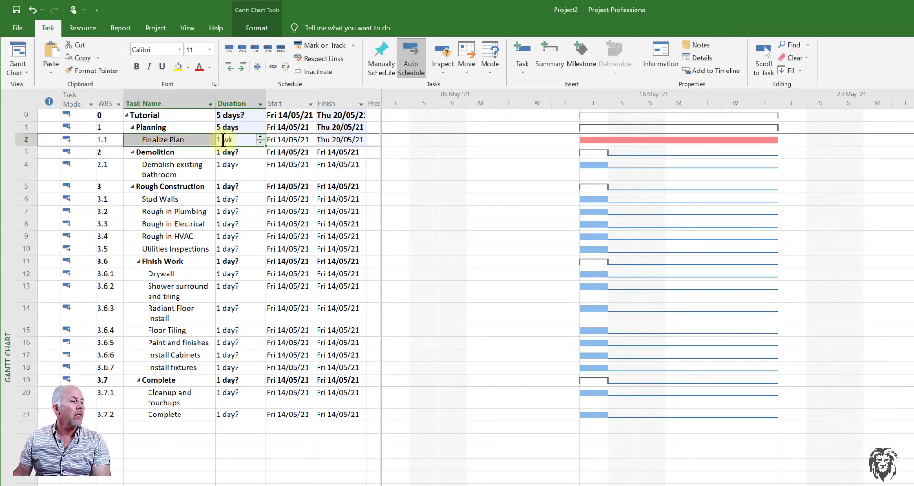
left_click(223, 139)
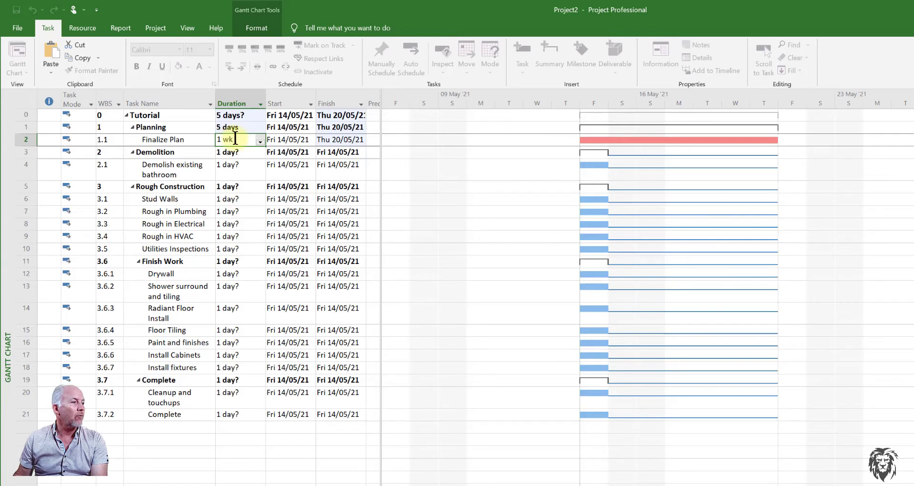
Try 3 edays on Finalize Plan, then set its duration back to 1 day
left_click_drag(234, 139, 196, 132)
type("3")
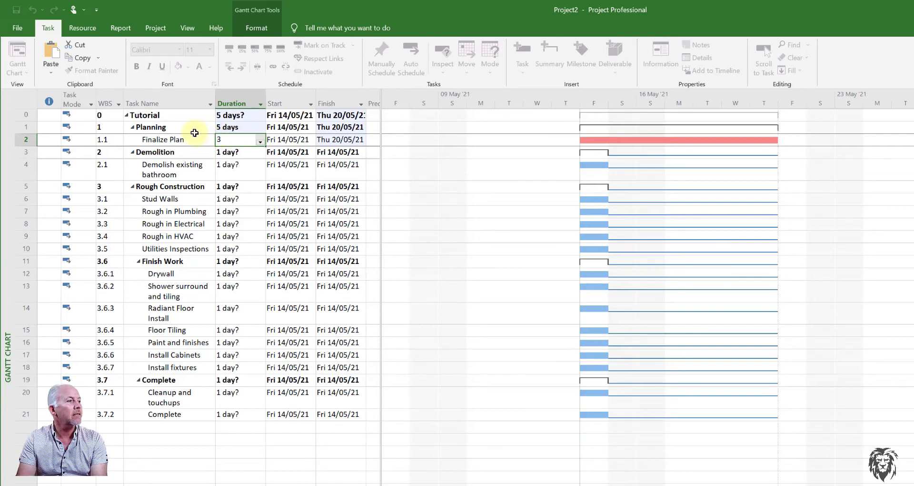
type(" edays")
key("Return")
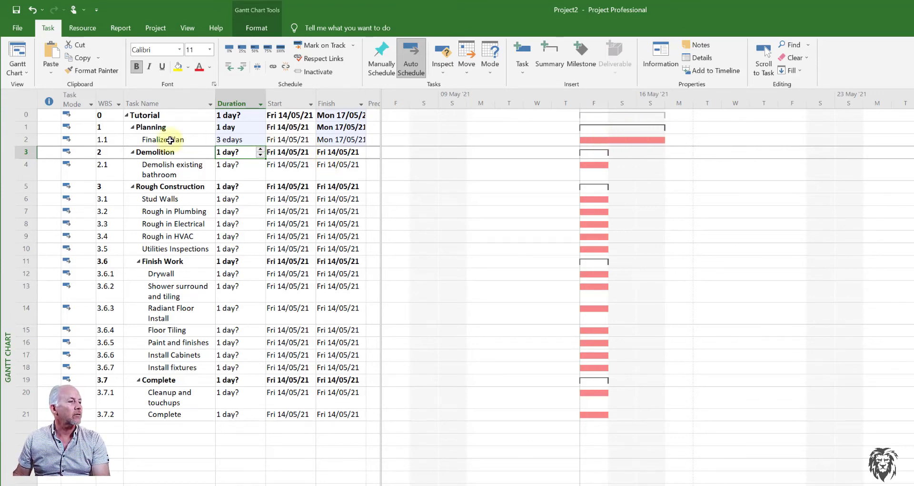
left_click(232, 139)
type("1 day")
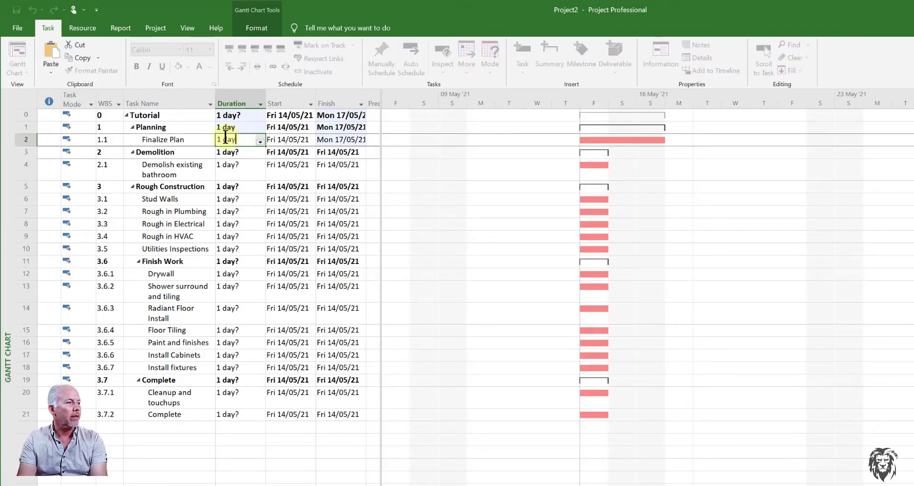
key("Return")
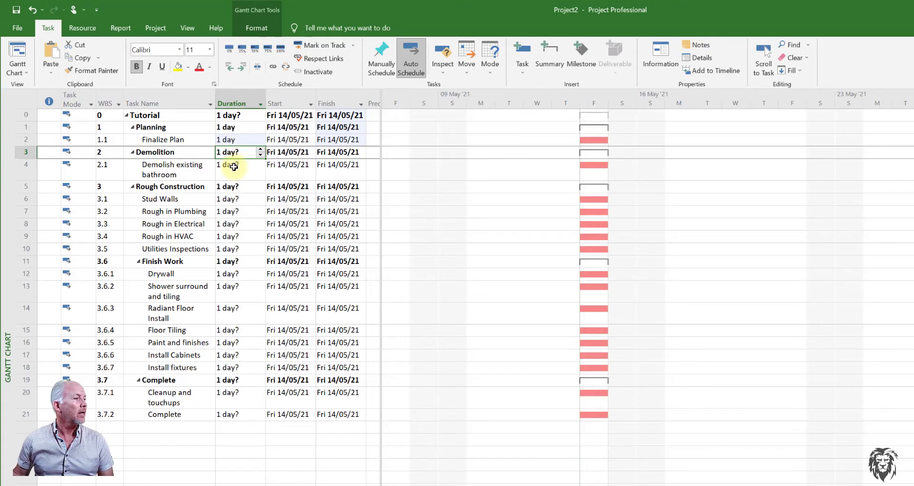
Dismiss the invalid-duration warning and give Demolish existing bathroom a 1-day duration
left_click(233, 167)
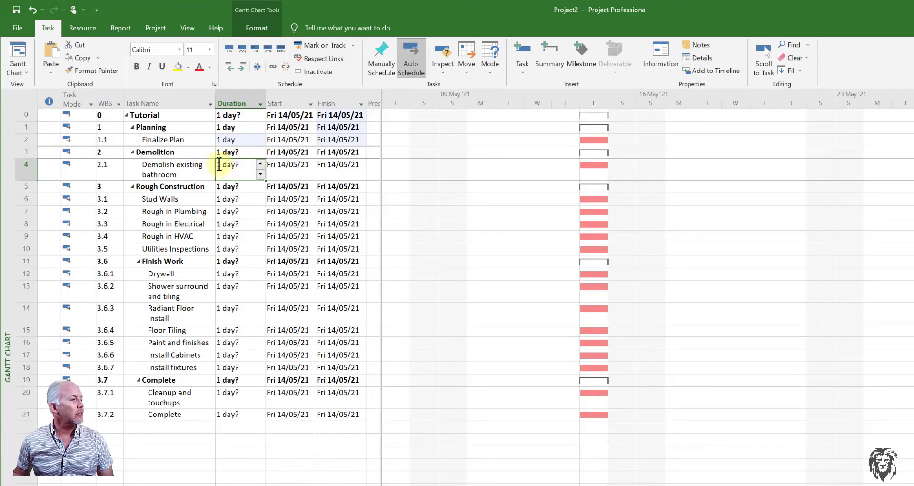
left_click(219, 164)
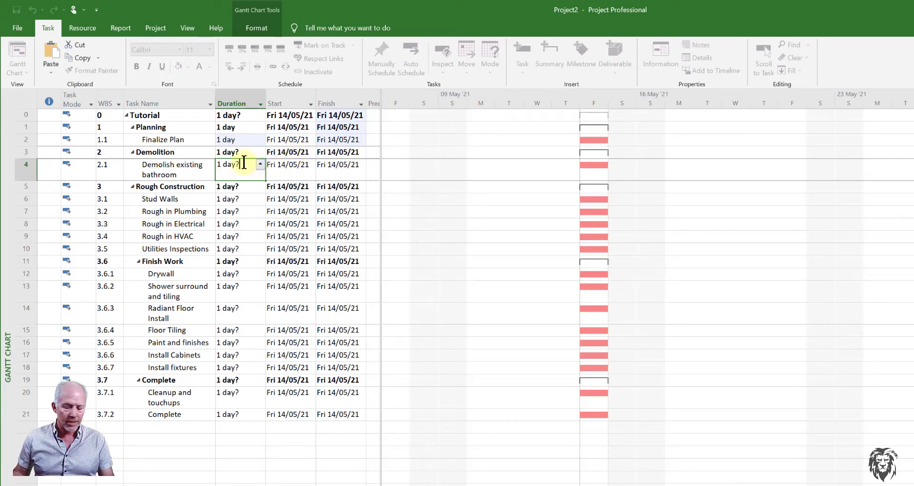
key("Return")
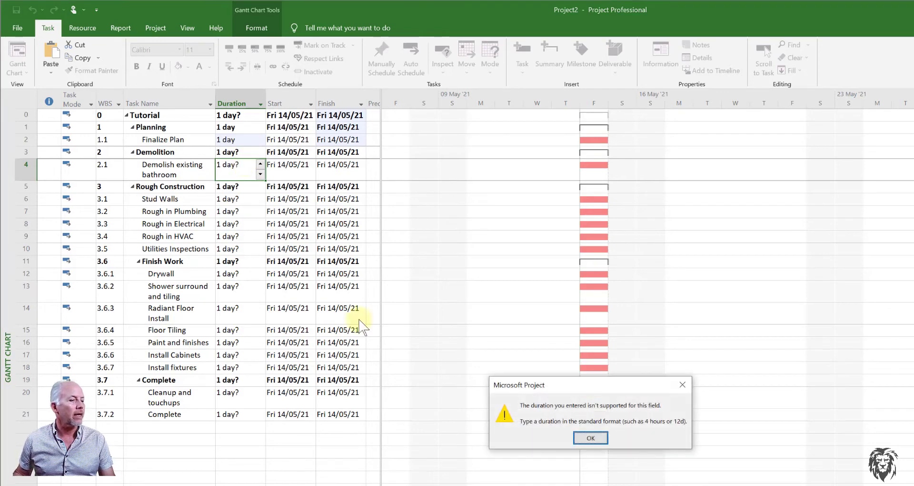
left_click(591, 438)
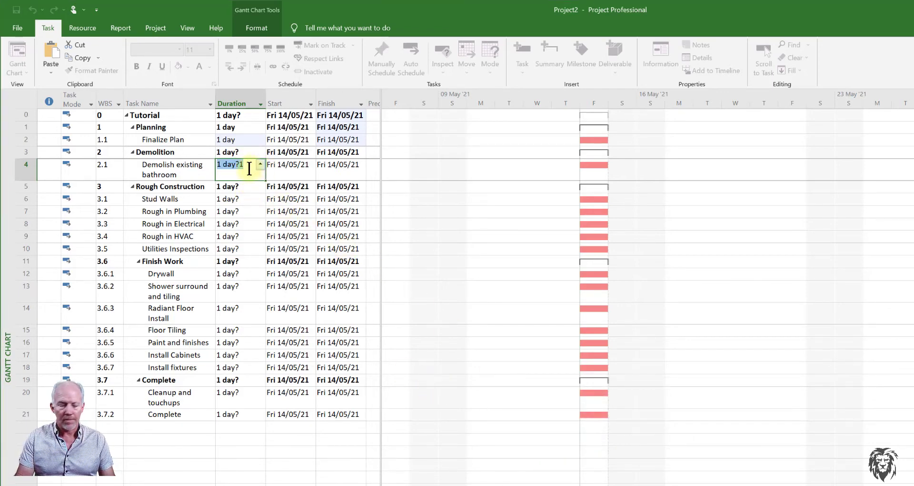
key("BackSpace")
type("1")
key("Return")
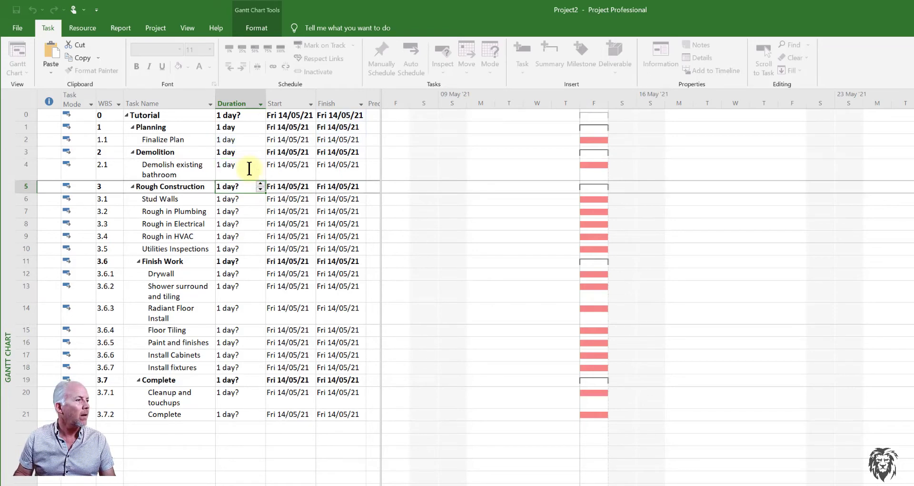
Set Stud Walls to 2 days, Rough in Plumbing to 3, and Electrical and HVAC to 1 each
left_click(238, 201)
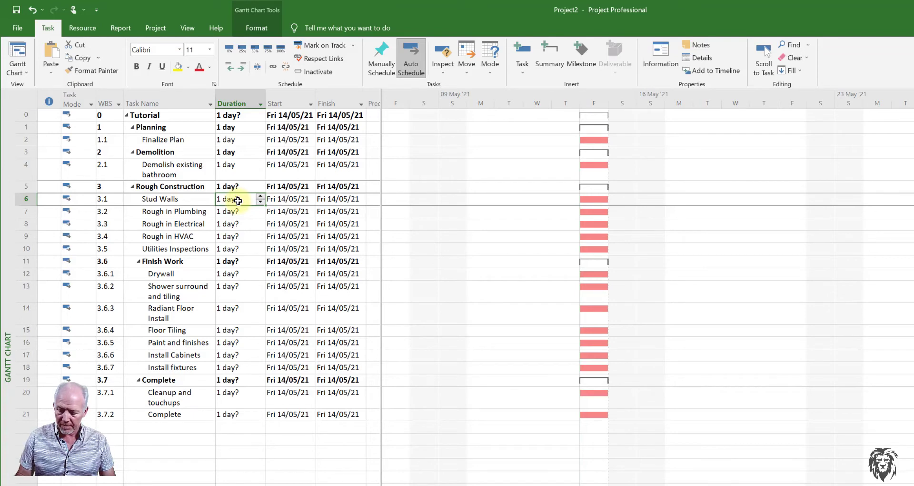
type("2")
key("Return")
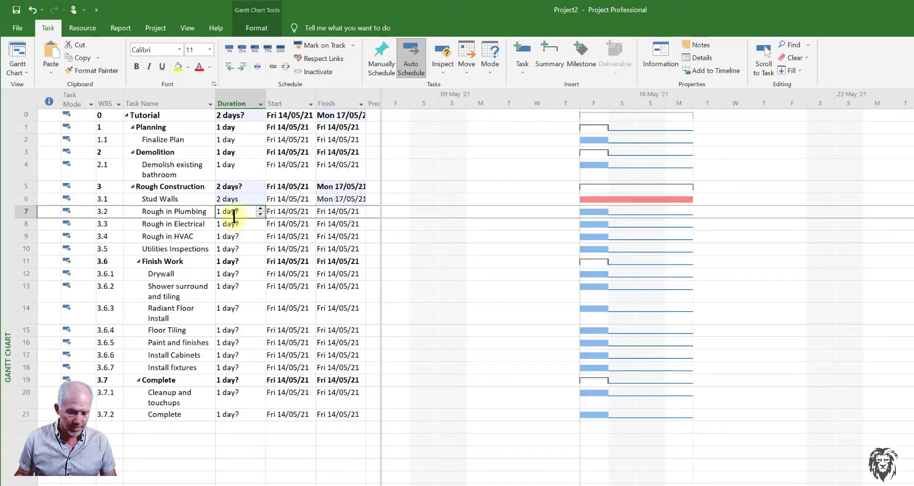
type("3")
key("Return")
type("1")
key("Return")
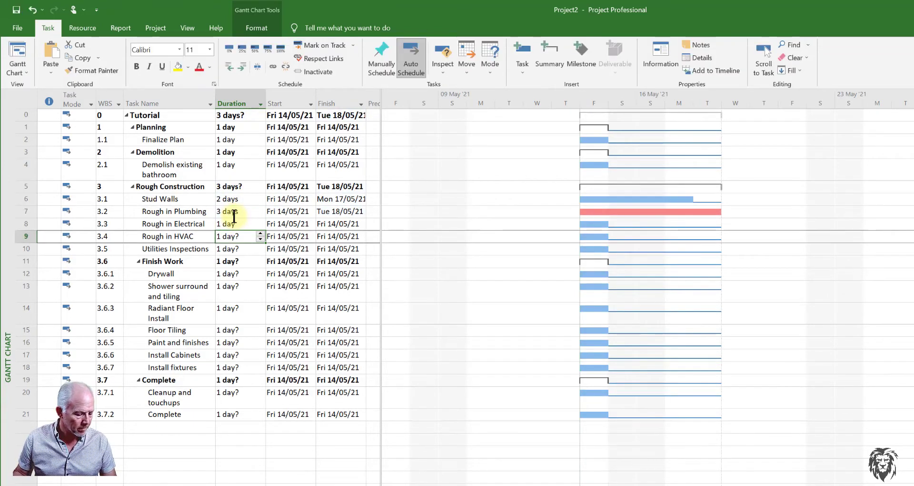
type("1")
key("Return")
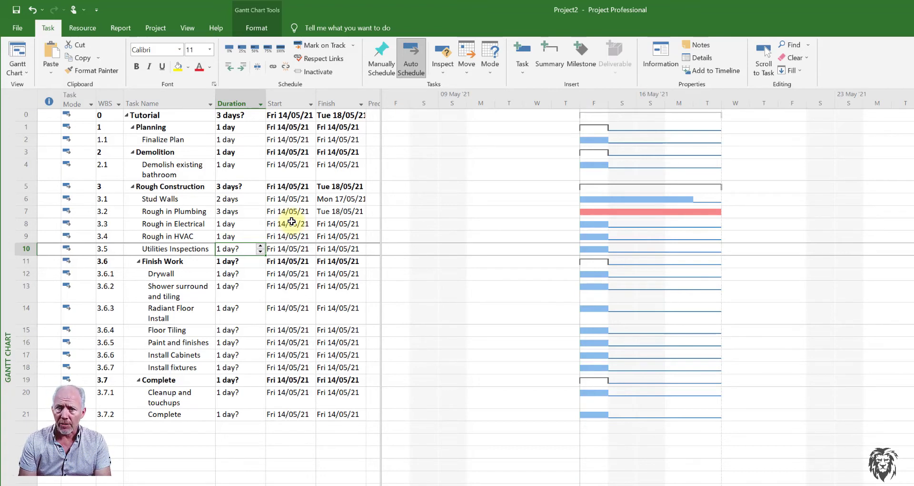
Give Utilities Inspections a 0-day duration, making it a milestone on 14/05/21
type("0")
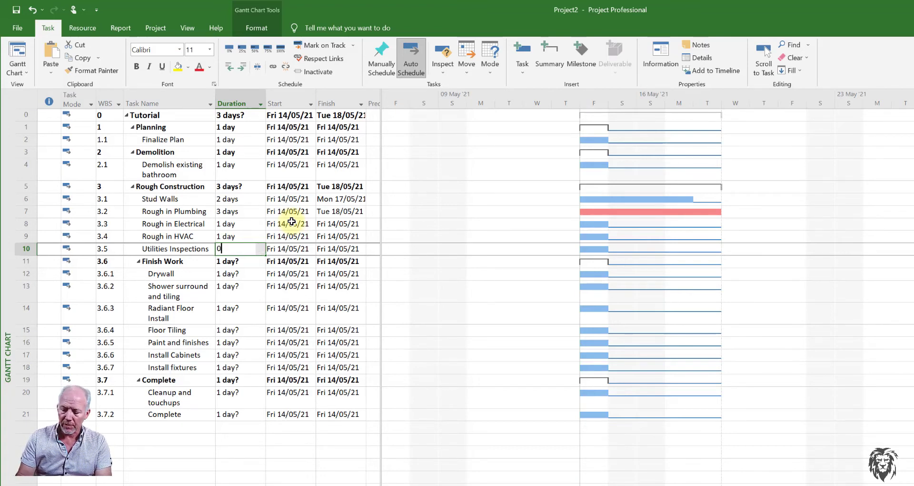
key("Return")
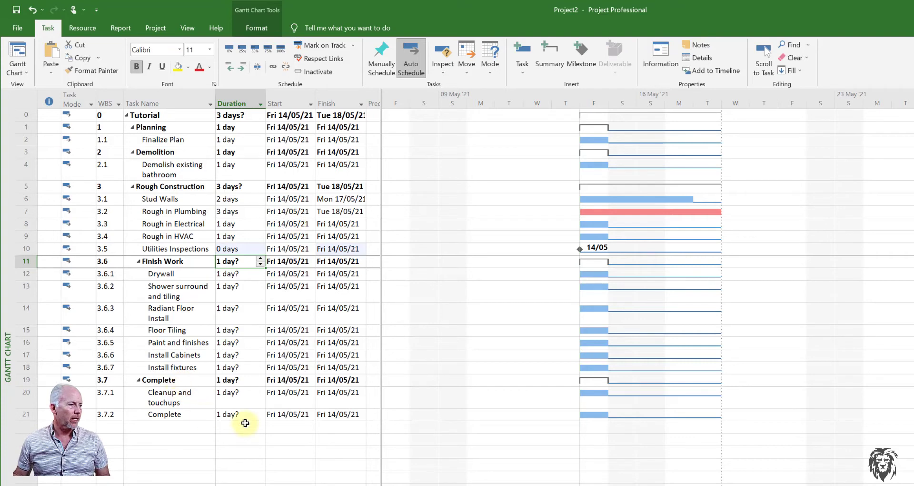
Make the final Complete task a zero-day milestone
left_click(231, 414)
type("0")
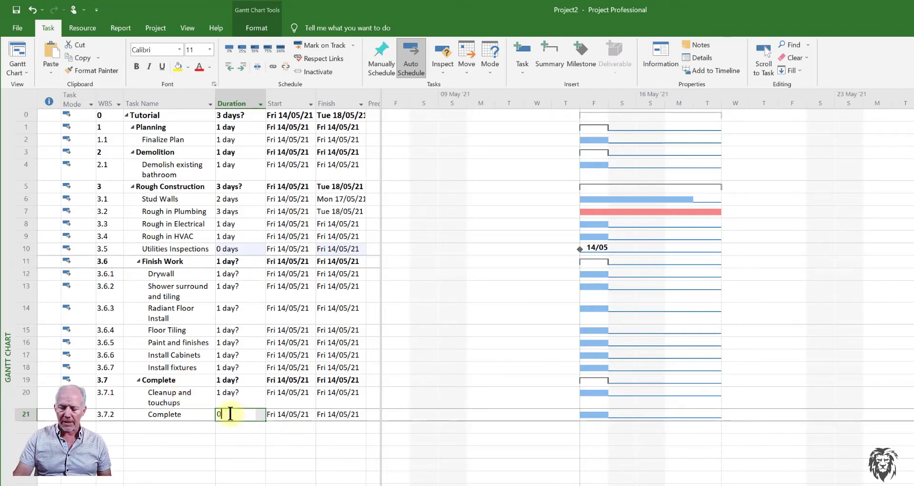
key("Return")
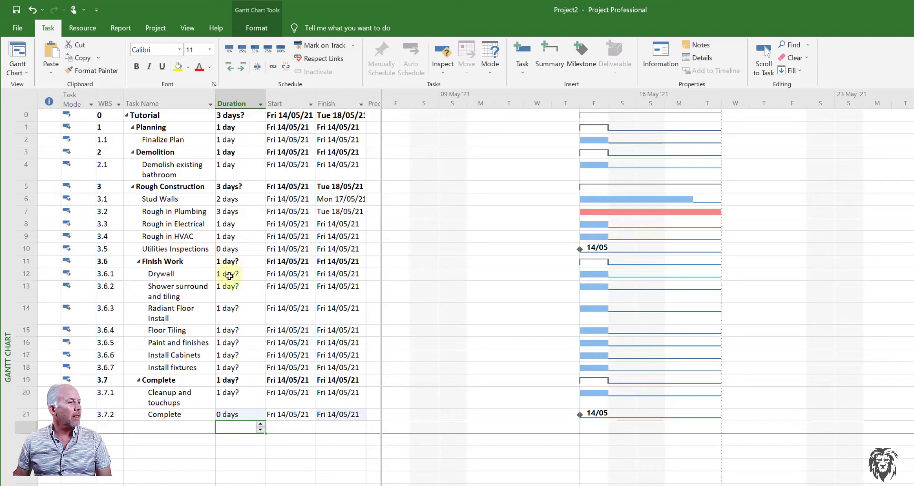
Set Drywall to 3 days, Shower surround and Paint to 2, and the other Finish Work tasks to 1 day
left_click(222, 274)
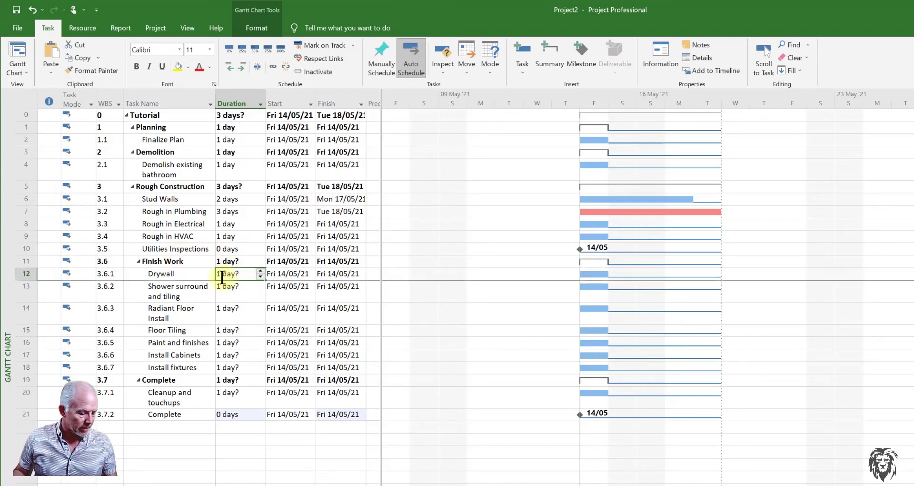
type("3")
key("Return")
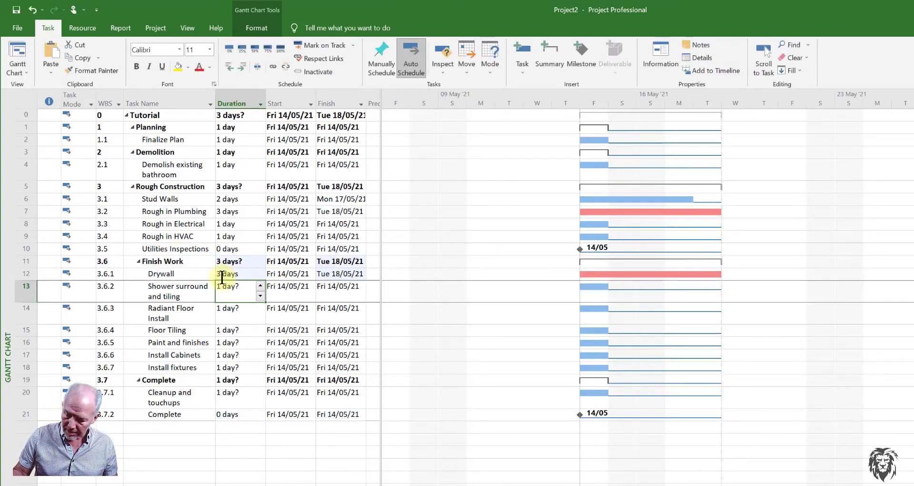
type("2")
key("Return")
type("1")
key("Return")
type("1")
key("Return")
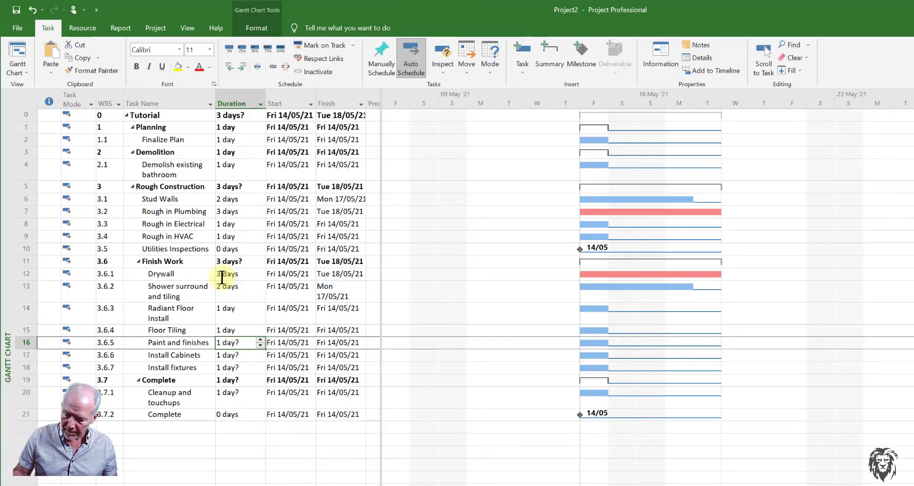
type("2")
key("Return")
type("1")
key("Return")
type("1")
key("Return")
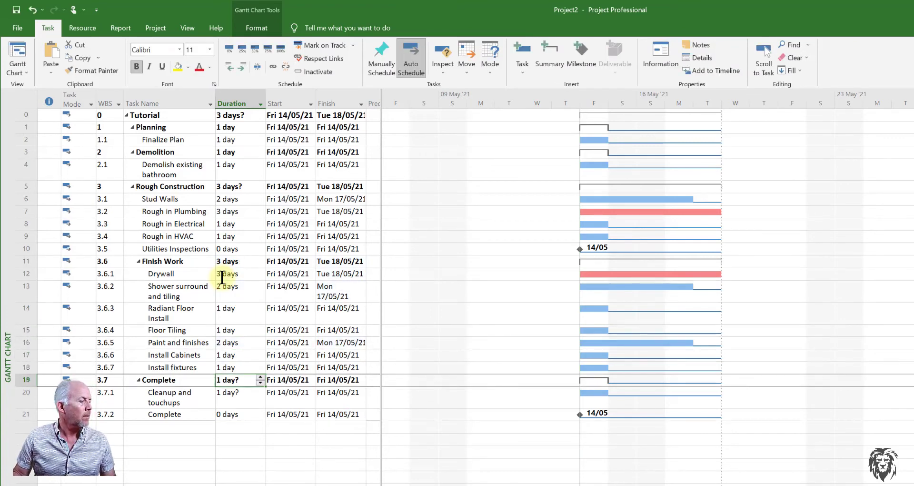
key("Return")
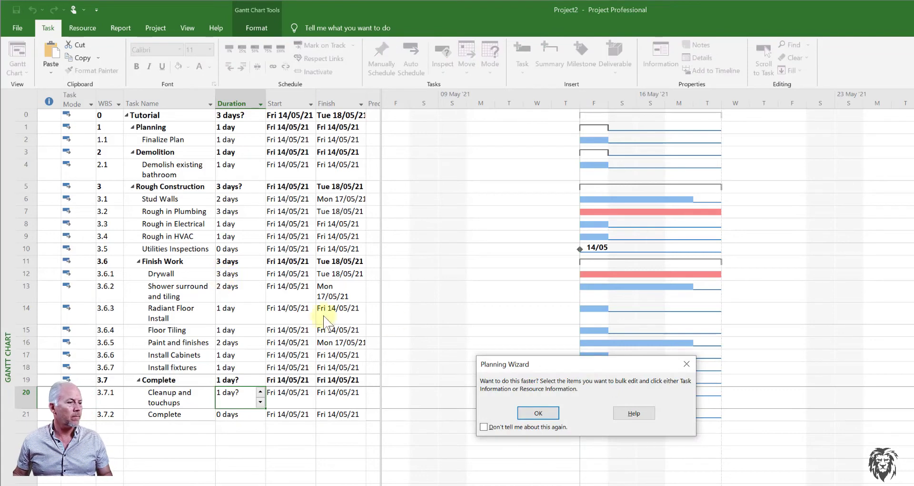
left_click(538, 413)
left_click(339, 463)
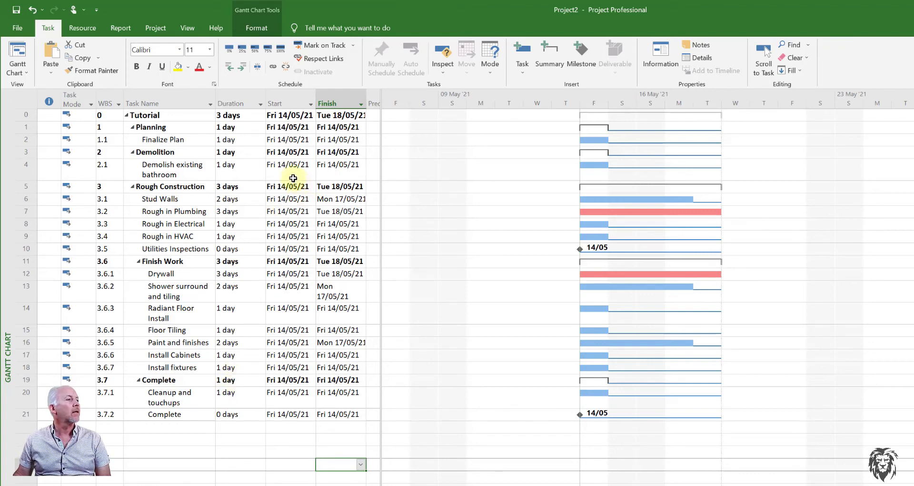
left_click(231, 187)
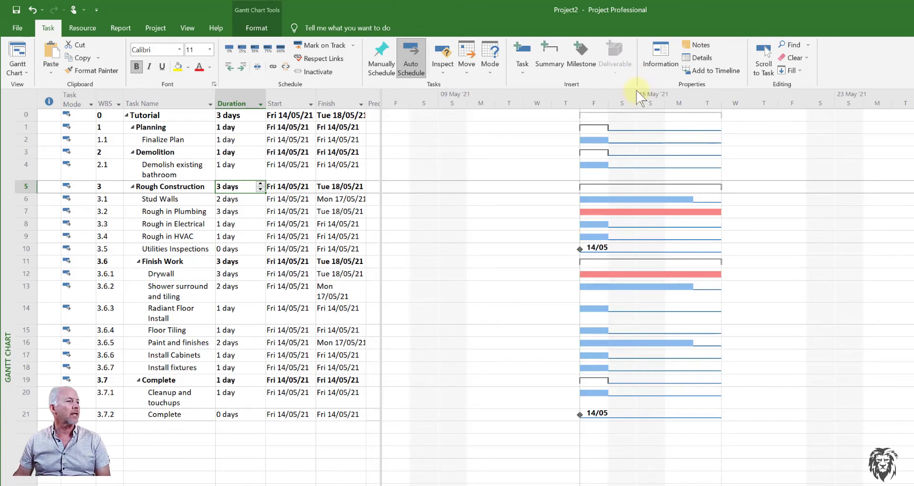
left_click(226, 114)
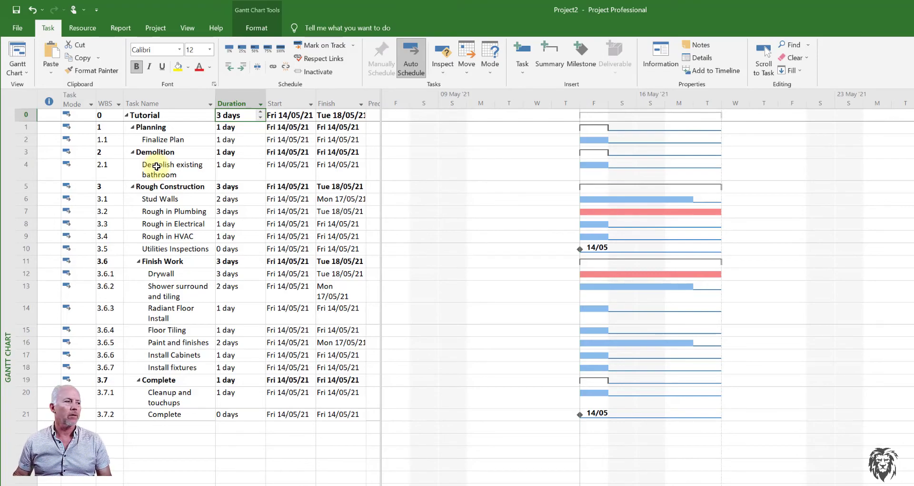
left_click(174, 186)
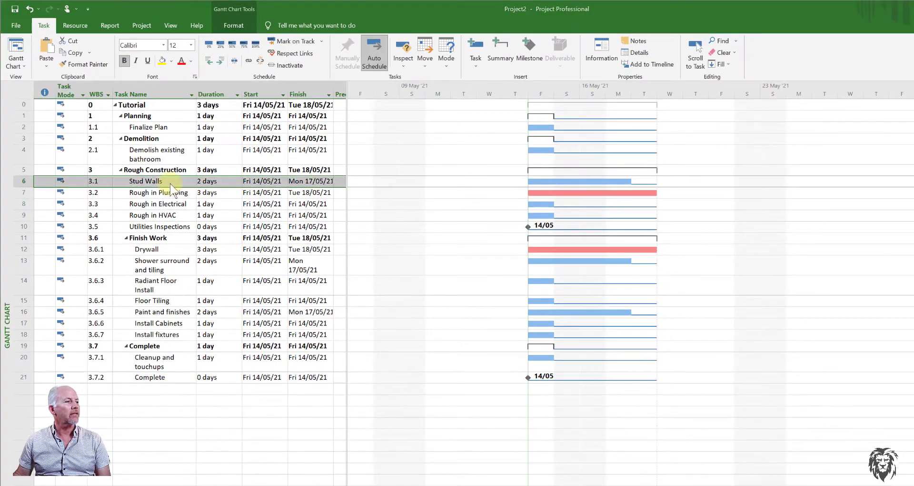
double_click(211, 188)
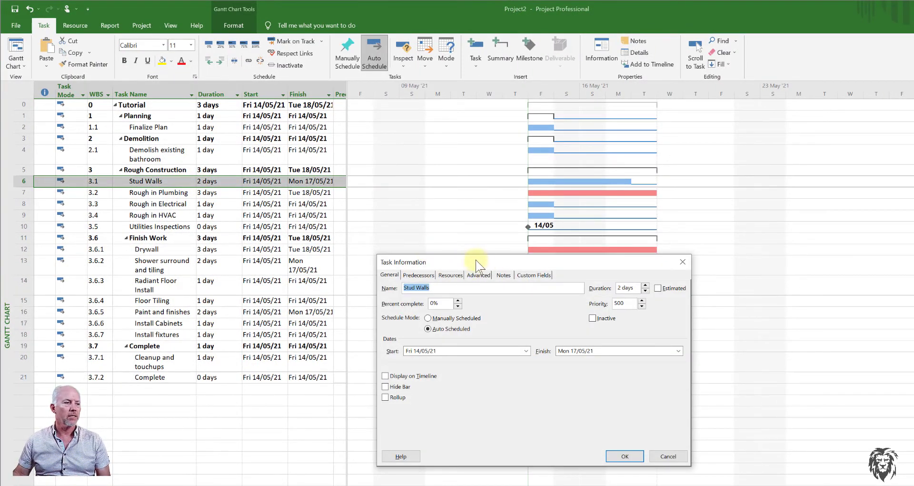
left_click(352, 244)
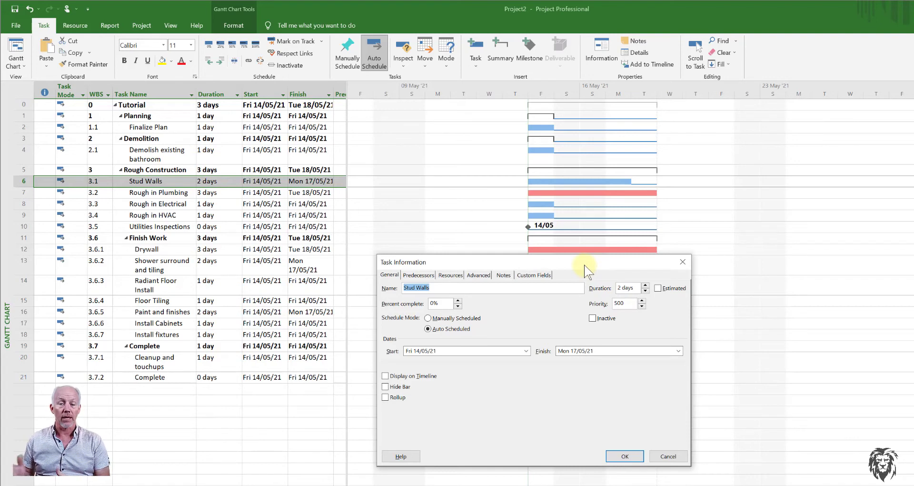
left_click(419, 275)
left_click(450, 276)
left_click(478, 275)
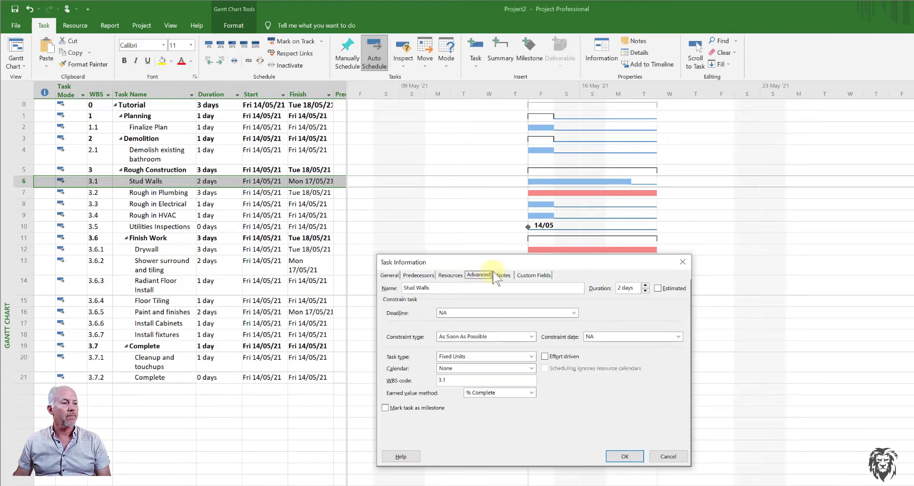
left_click(504, 275)
left_click(388, 274)
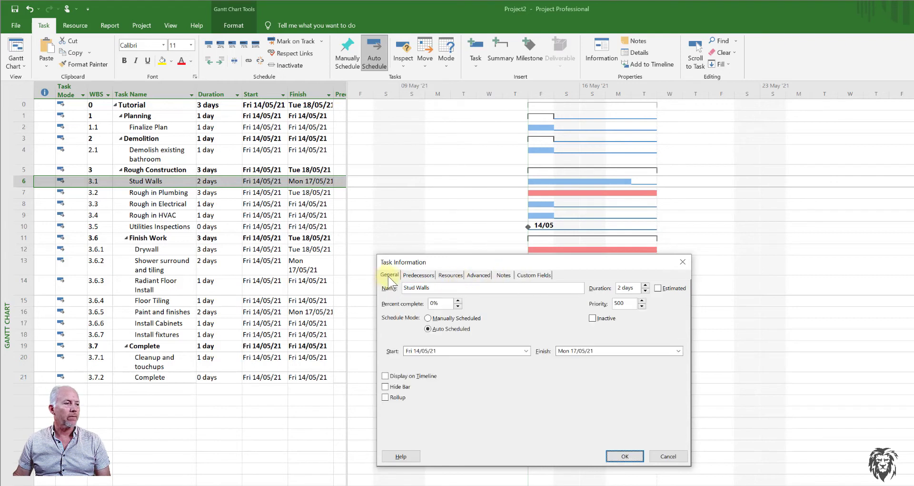
left_click(408, 290)
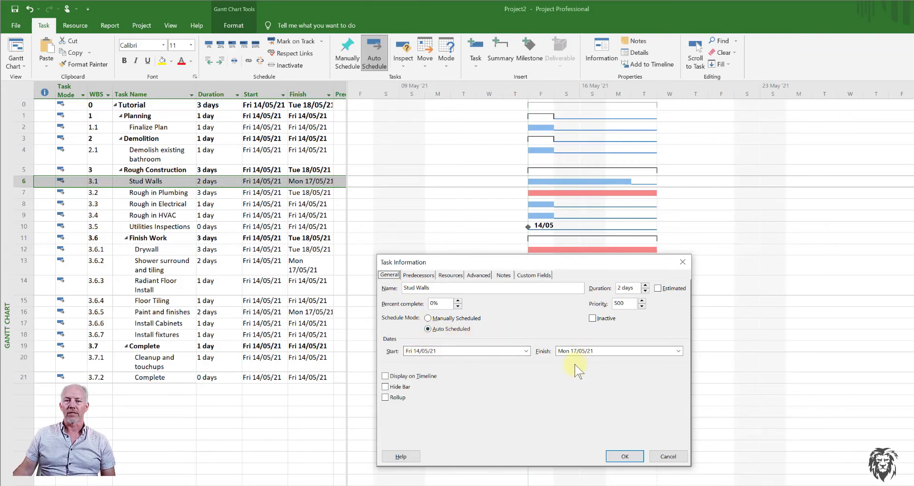
left_click(419, 275)
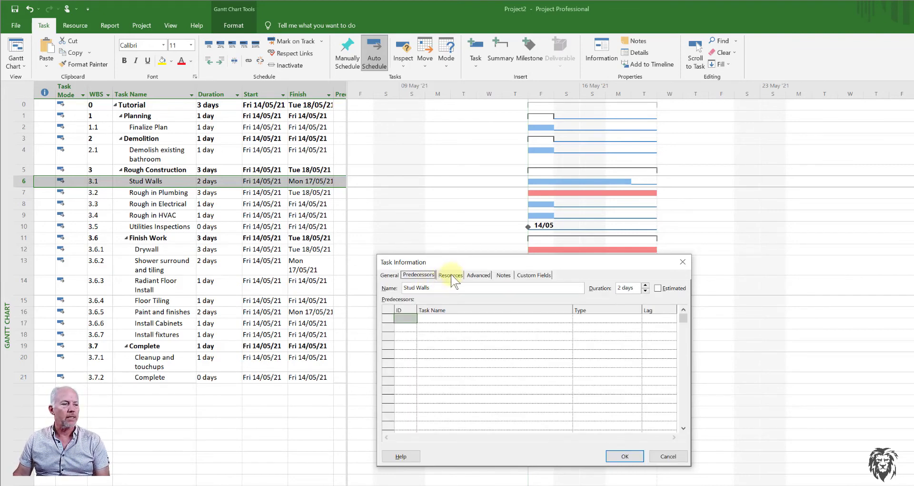
left_click(451, 276)
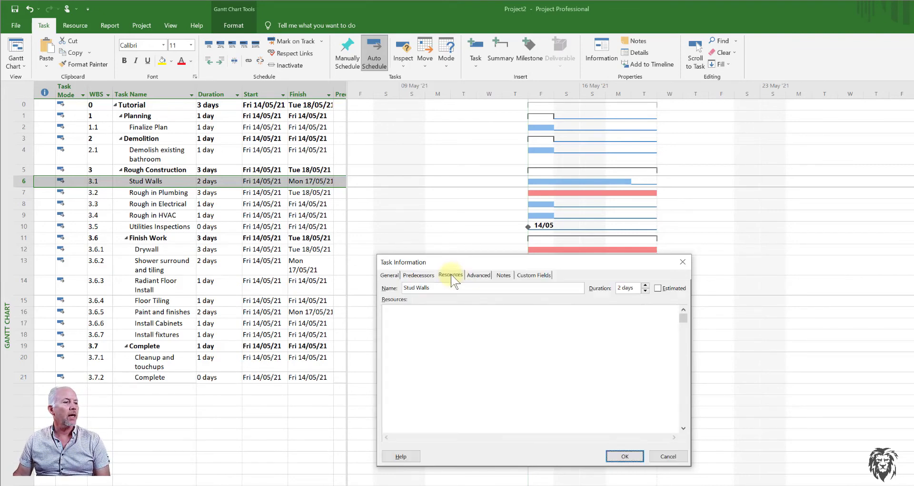
left_click(476, 275)
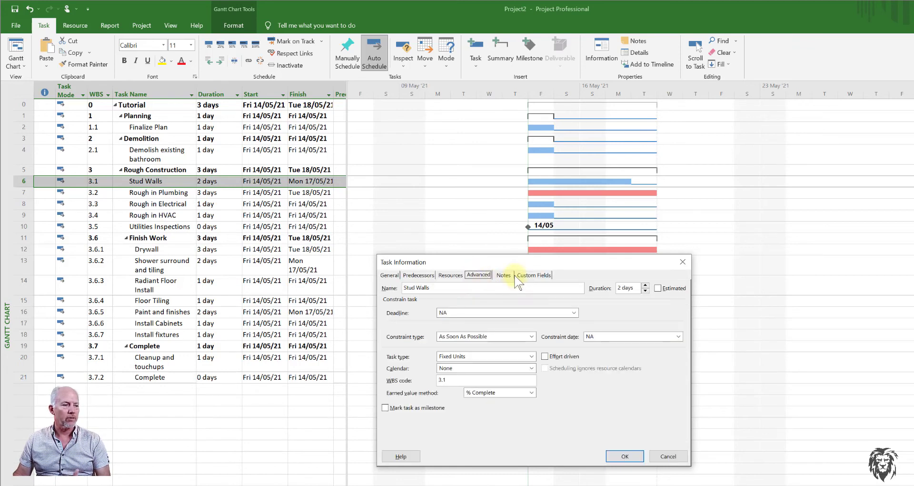
left_click(508, 276)
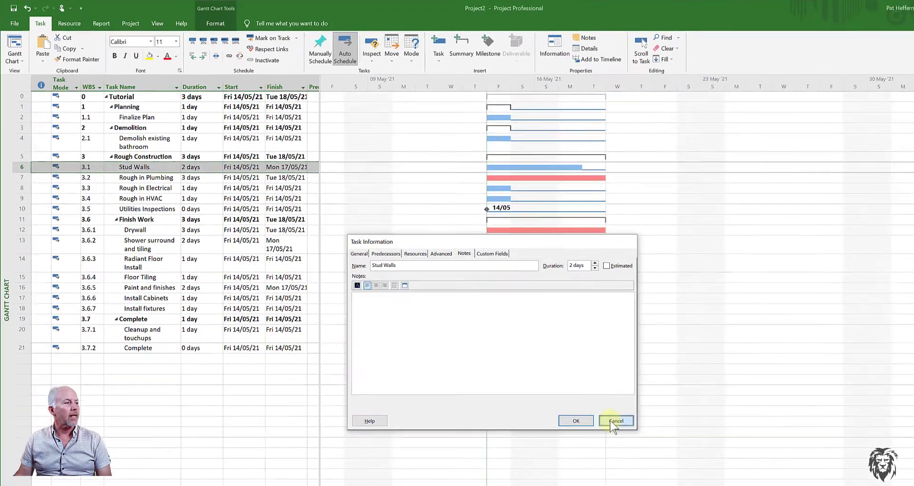
left_click(648, 444)
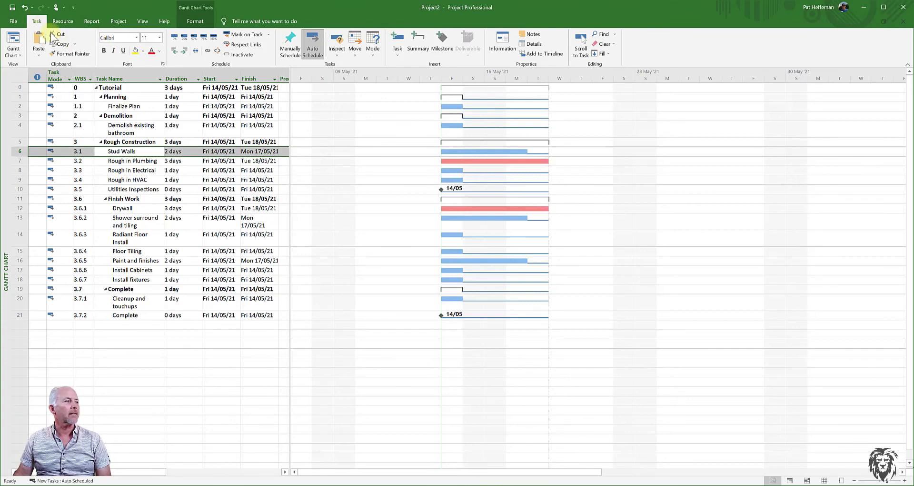
Show the Task Details Form under the Gantt chart, switch it to the Work layout, and check the rough-in tasks
left_click(534, 44)
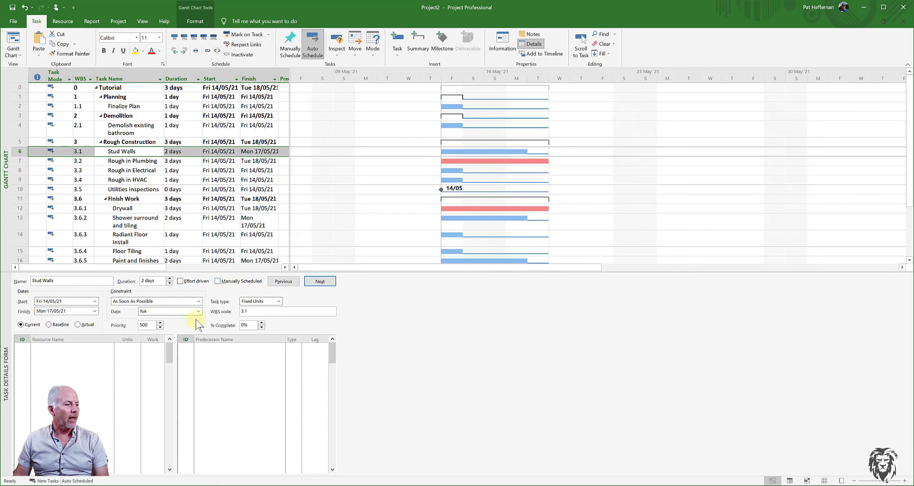
right_click(381, 324)
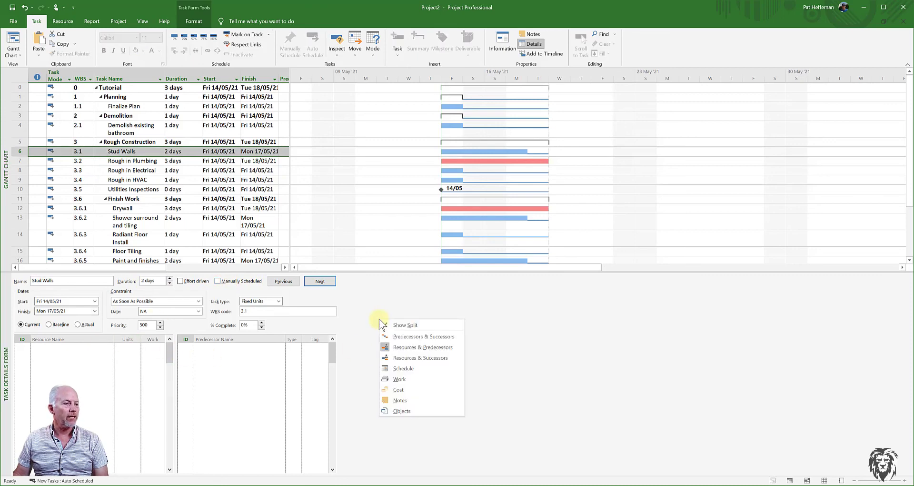
left_click(398, 337)
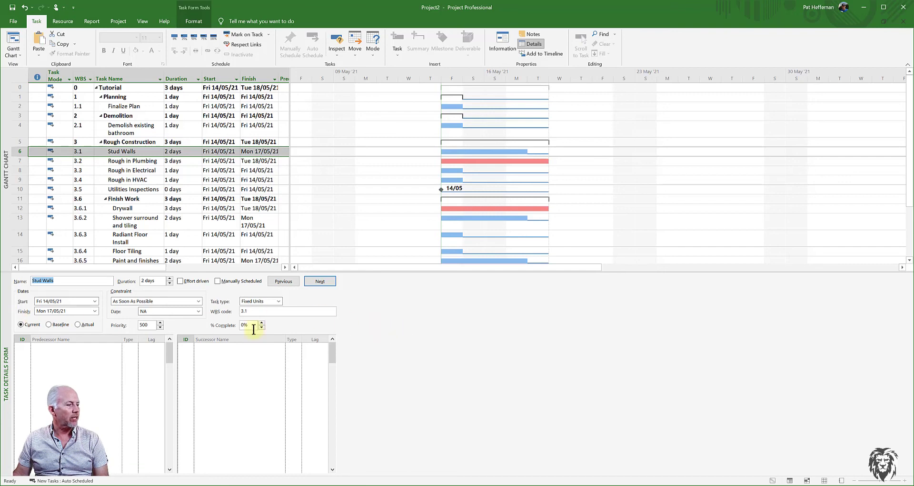
right_click(370, 323)
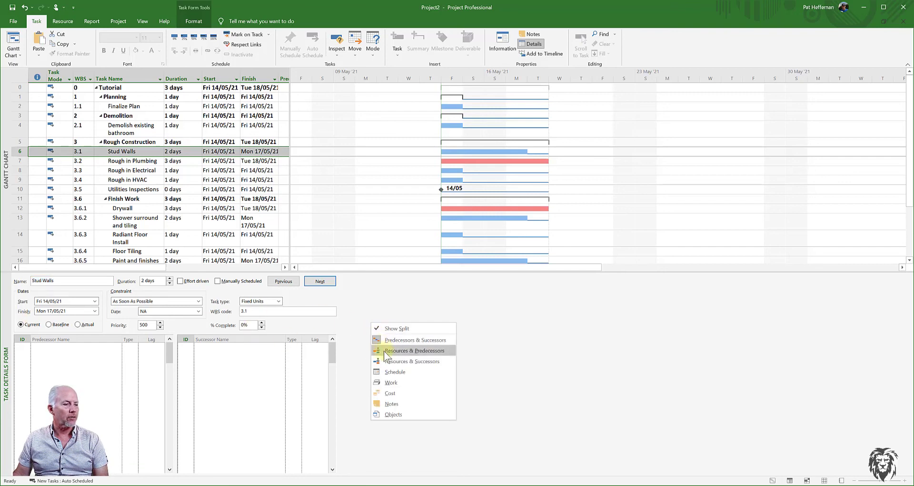
left_click(384, 351)
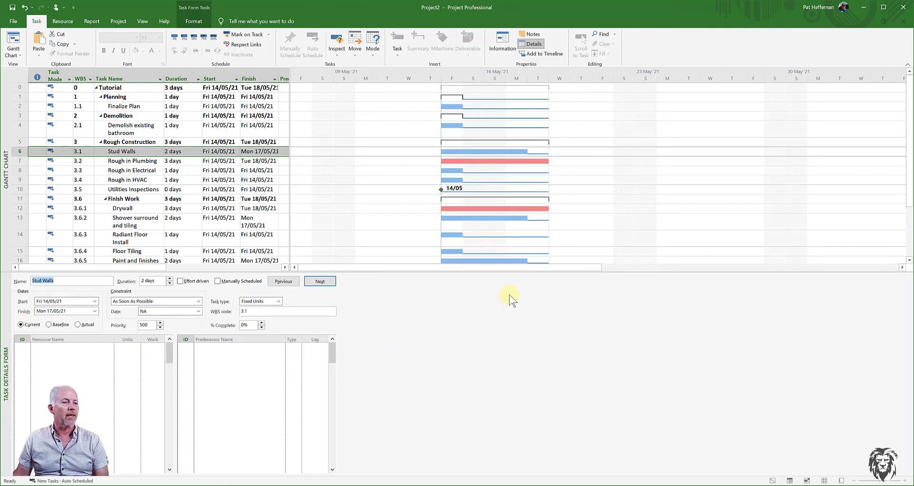
right_click(400, 300)
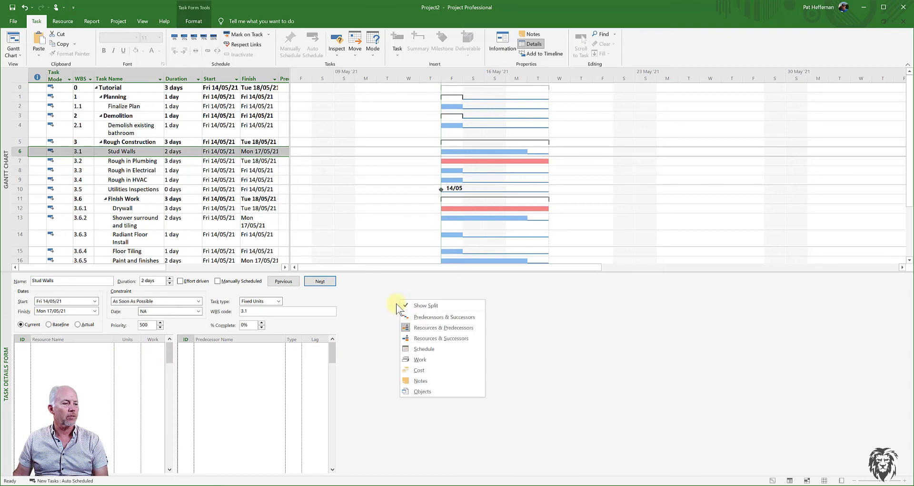
left_click(420, 360)
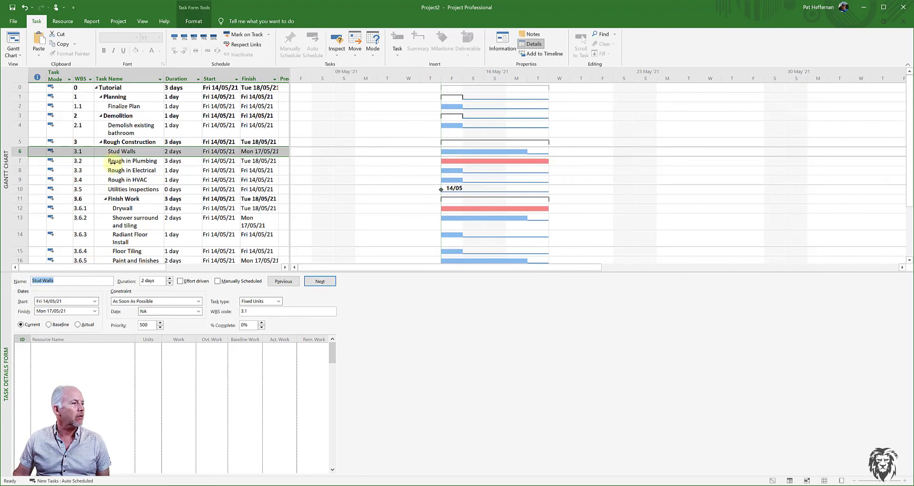
left_click(115, 161)
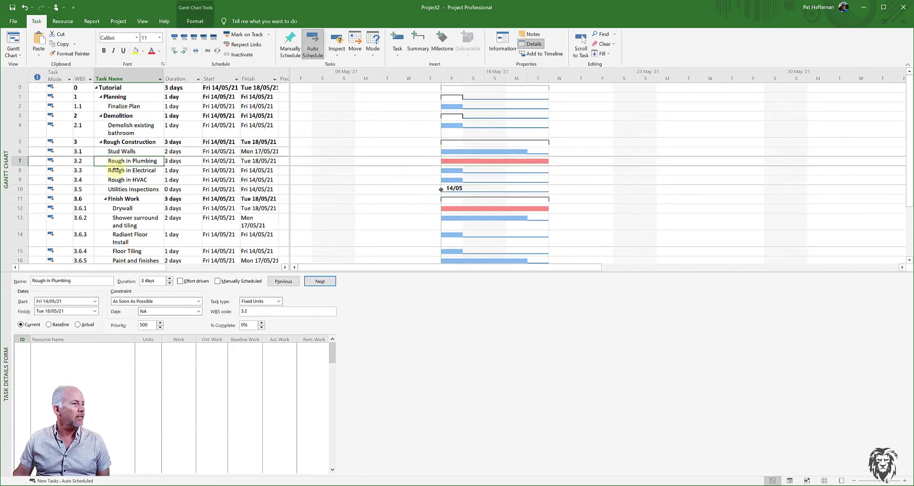
left_click(115, 170)
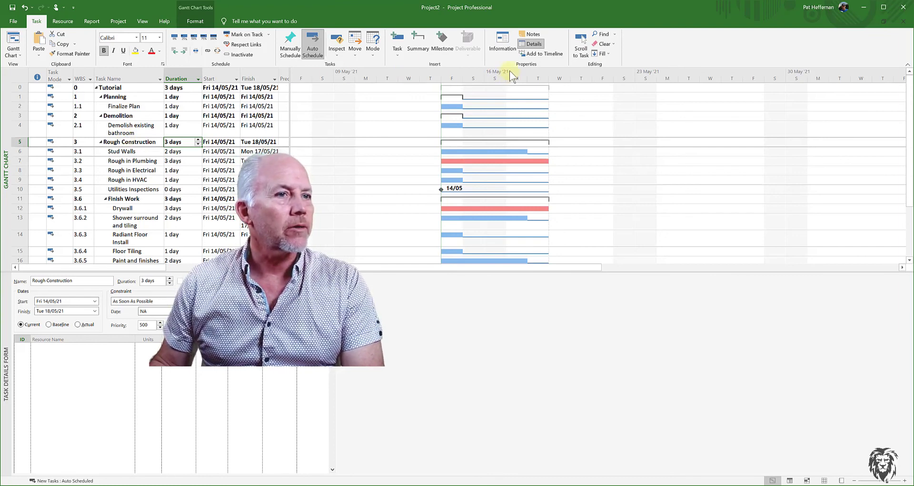
Hide the Task Details Form and save the project as Project2.mpp
left_click(531, 44)
key("ctrl+s")
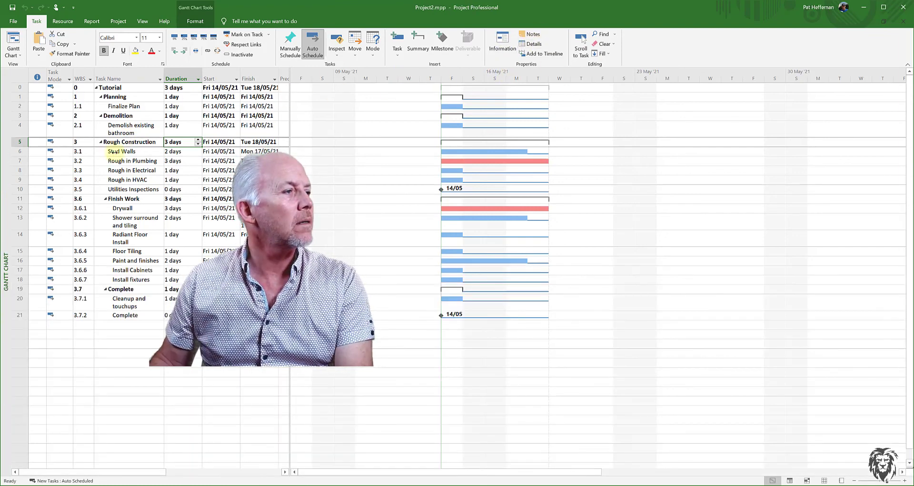